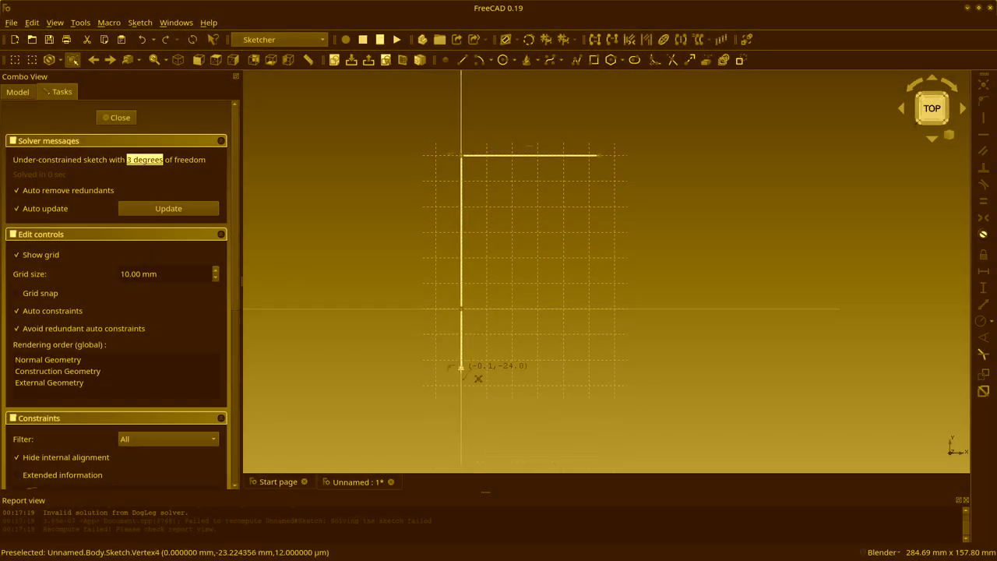
Add the last edges to close the plant tag outline and pad it into a solid tag.
click(483, 320)
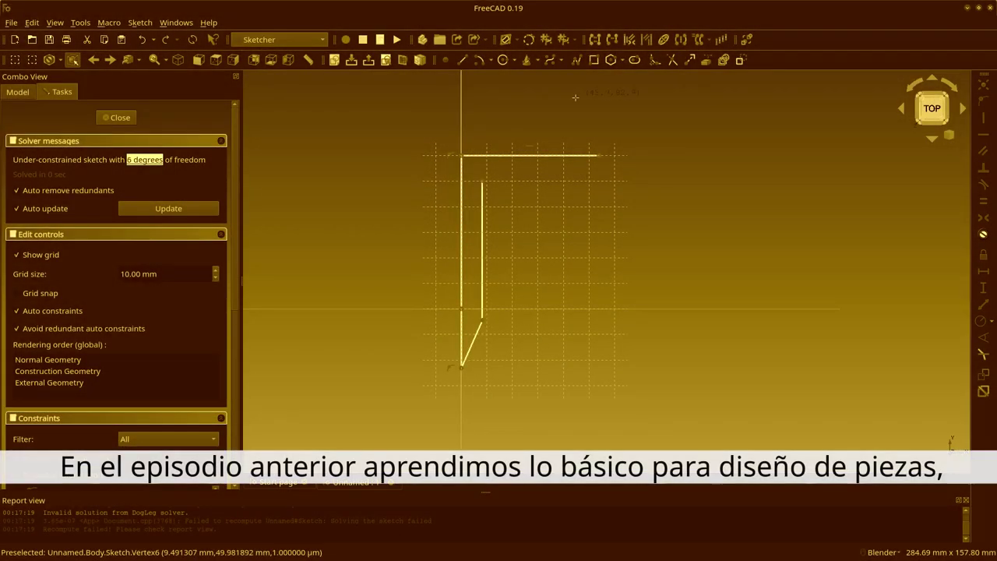
click(484, 180)
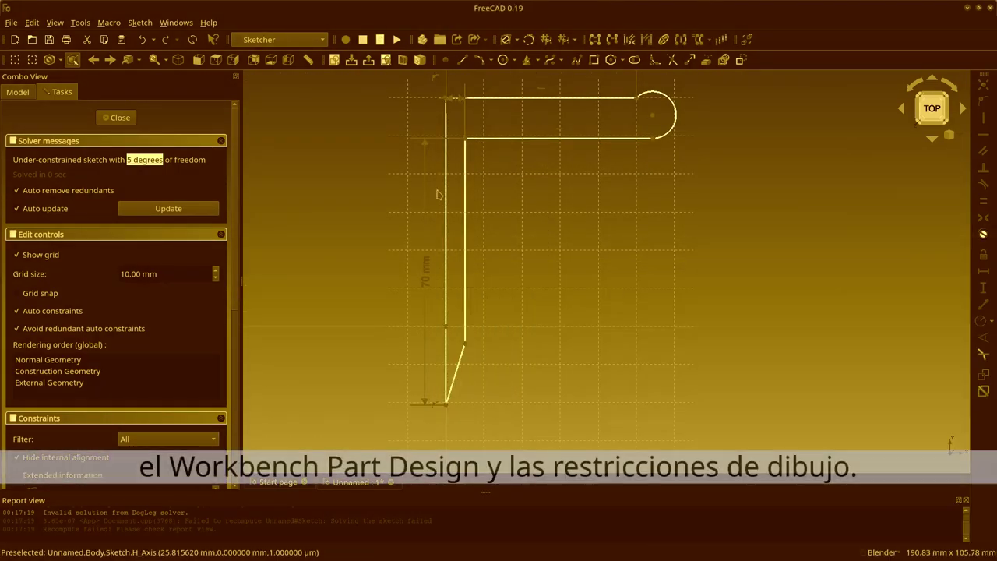
scroll(478, 390, down, 2)
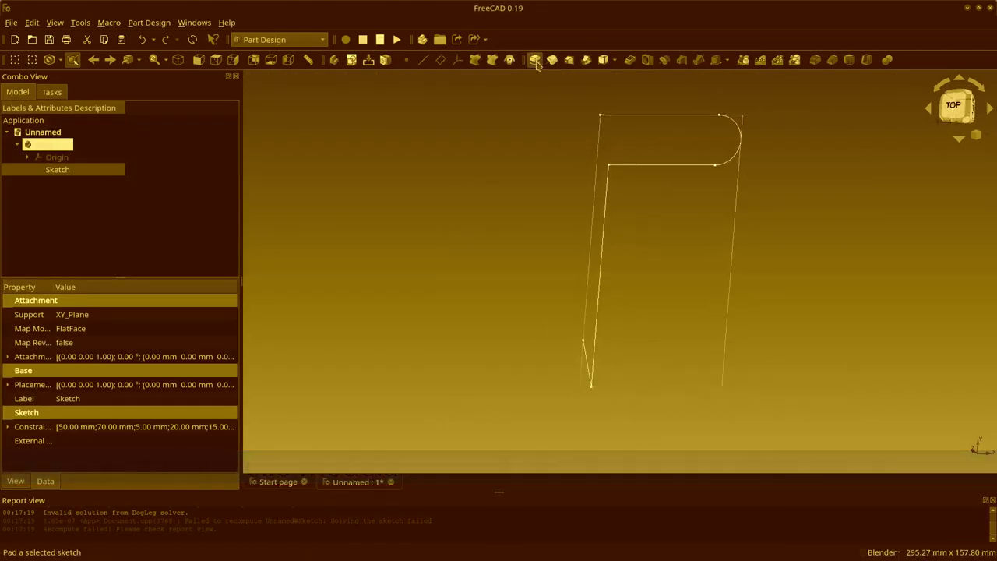
click(535, 61)
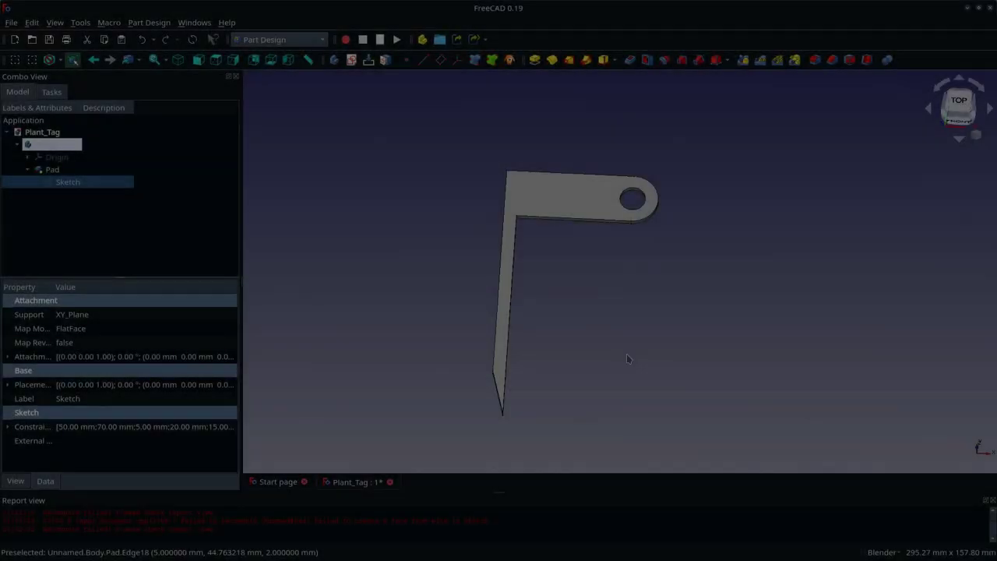
mouse_move(627, 354)
middle_down()
mouse_move(672, 345)
mouse_move(651, 359)
mouse_move(528, 316)
mouse_move(668, 215)
mouse_move(708, 278)
mouse_move(637, 338)
middle_up()
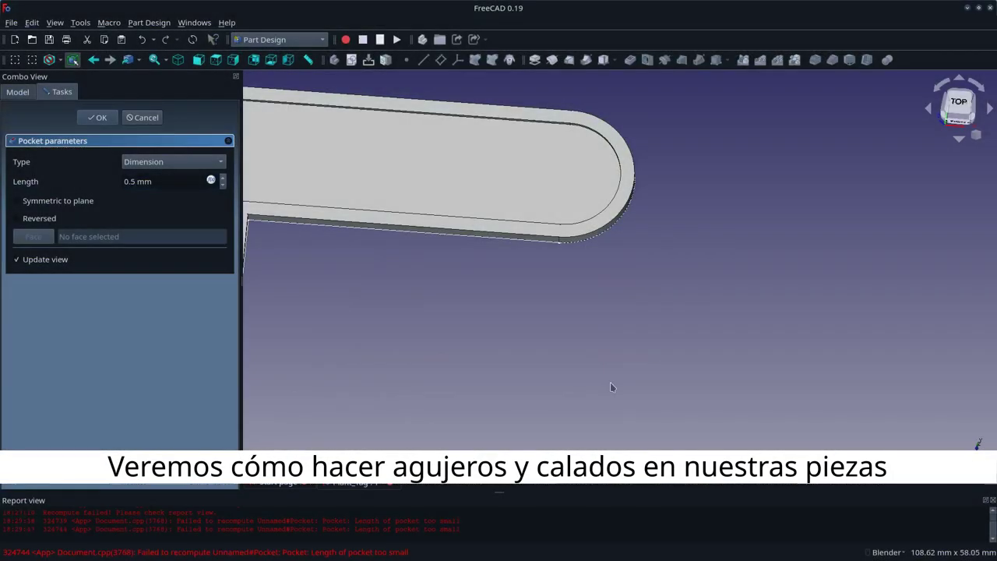
middle_drag(610, 382, 487, 317)
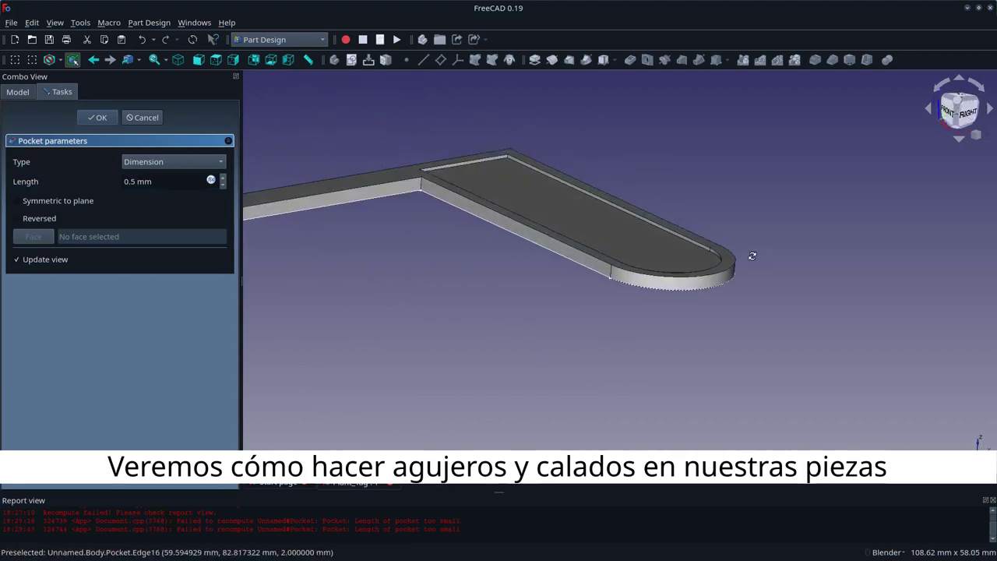
mouse_move(752, 255)
middle_down()
mouse_move(690, 298)
mouse_move(694, 245)
mouse_move(686, 250)
mouse_move(741, 266)
middle_up()
middle_drag(510, 280, 559, 326)
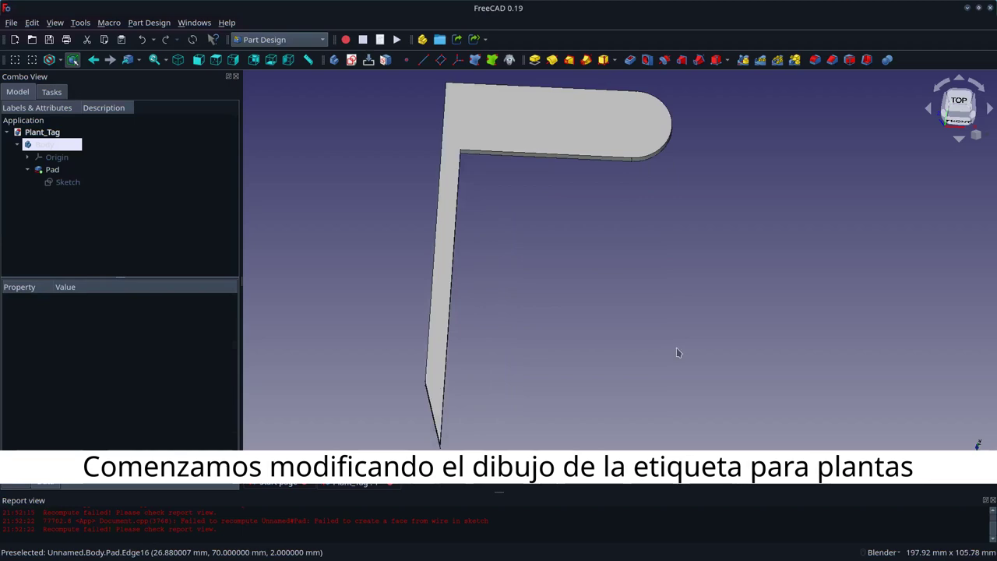
In the tag sketch, draw a circle centred on the rounded end and constrain its radius.
scroll(677, 353, down, 2)
double_click(64, 181)
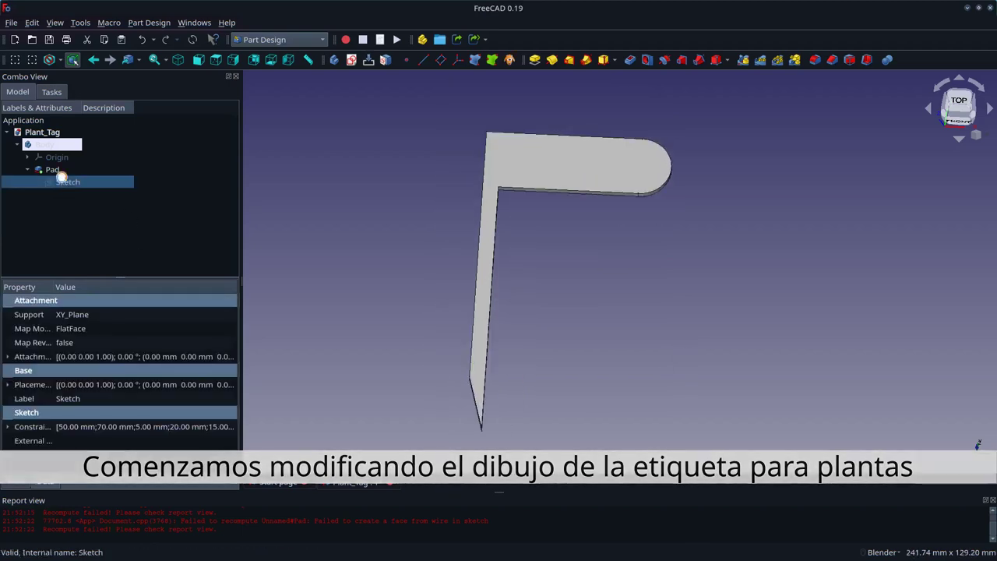
click(505, 65)
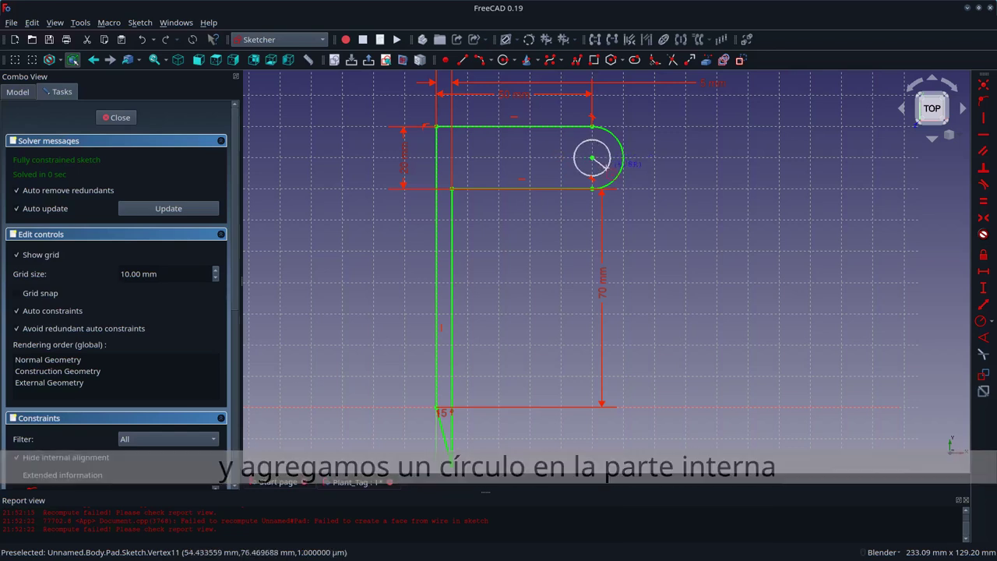
click(616, 163)
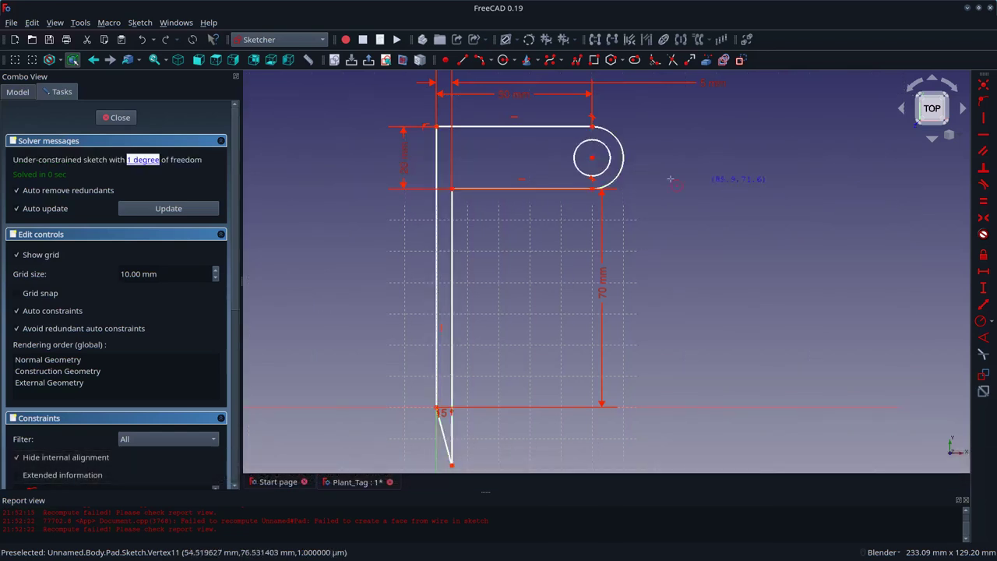
click(985, 321)
click(520, 296)
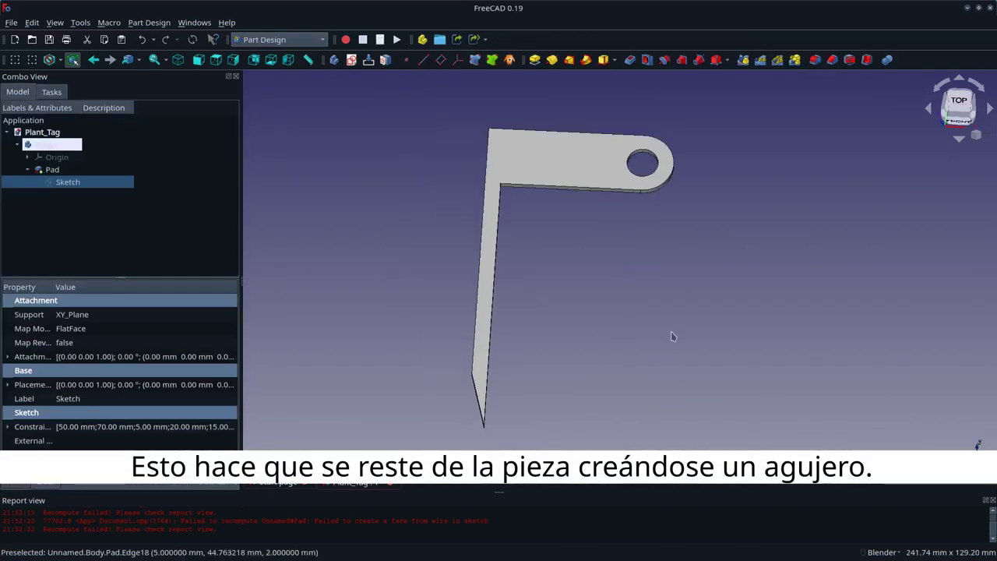
mouse_move(639, 363)
middle_down()
mouse_move(521, 309)
mouse_move(688, 208)
mouse_move(690, 310)
mouse_move(614, 325)
mouse_move(650, 343)
middle_up()
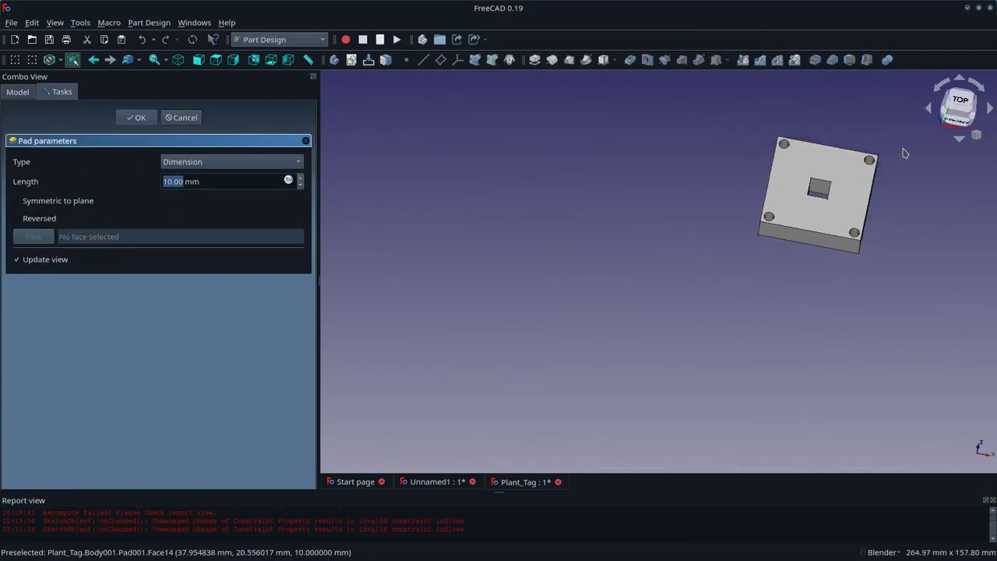
scroll(904, 153, up, 3)
scroll(761, 329, up, 2)
mouse_move(762, 330)
middle_down()
mouse_move(790, 356)
mouse_move(823, 419)
middle_up()
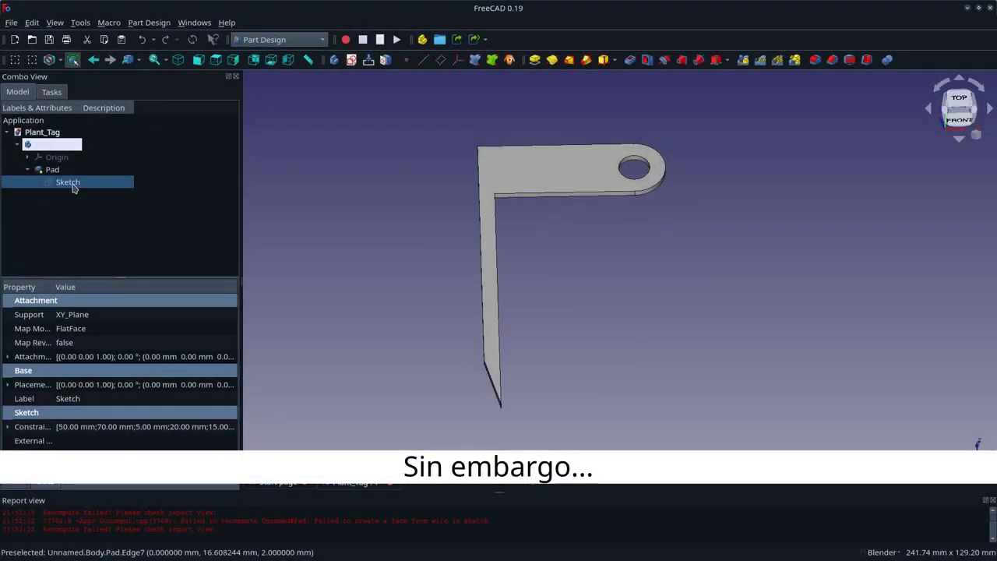
Draw a 2.46 mm radius circle inside the hole circle and close the sketch.
double_click(71, 183)
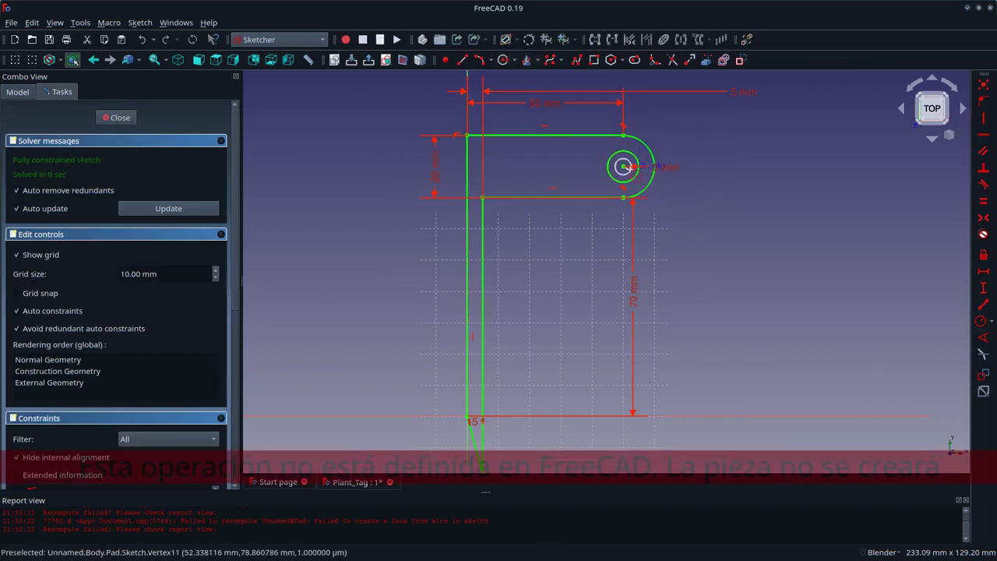
click(624, 166)
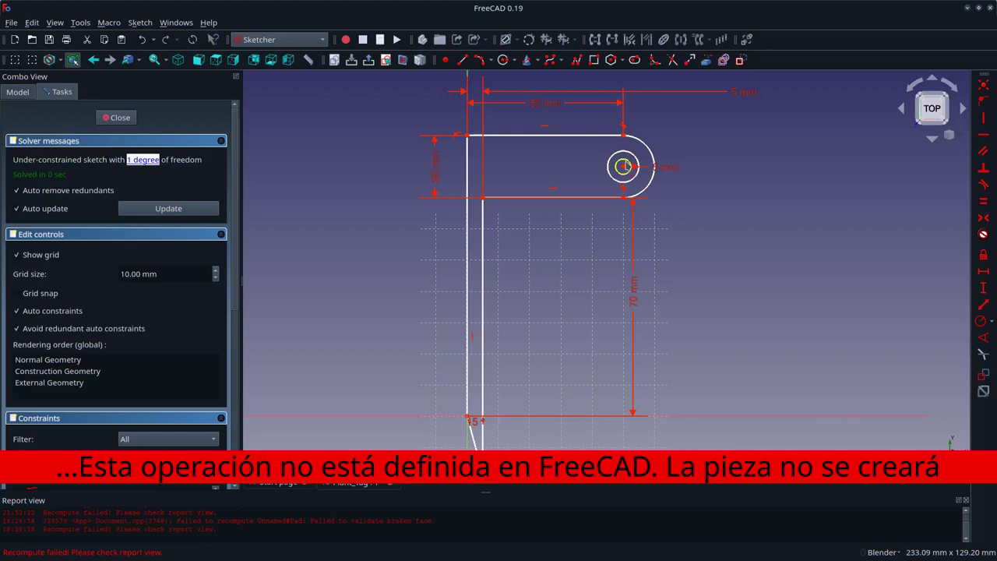
click(983, 323)
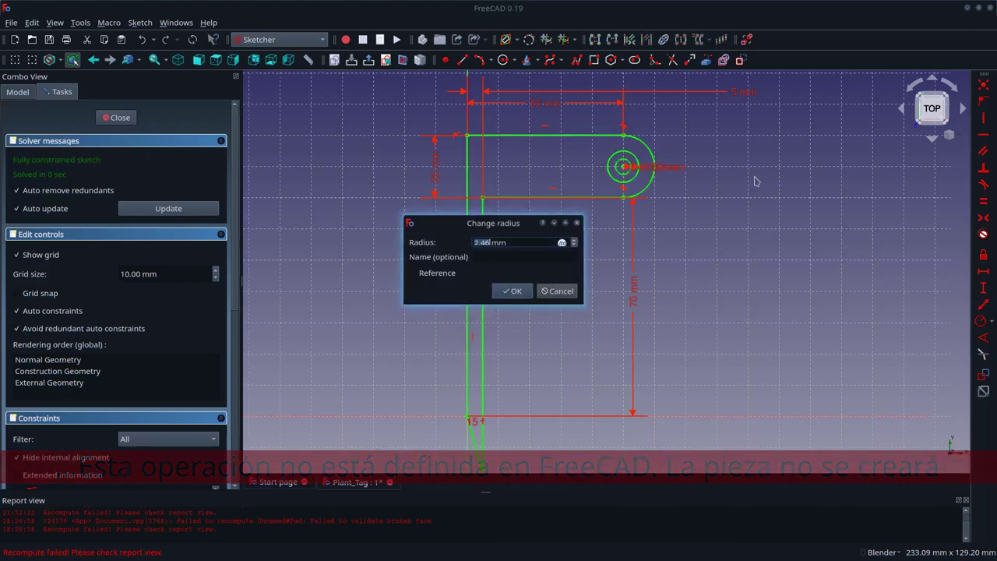
click(514, 292)
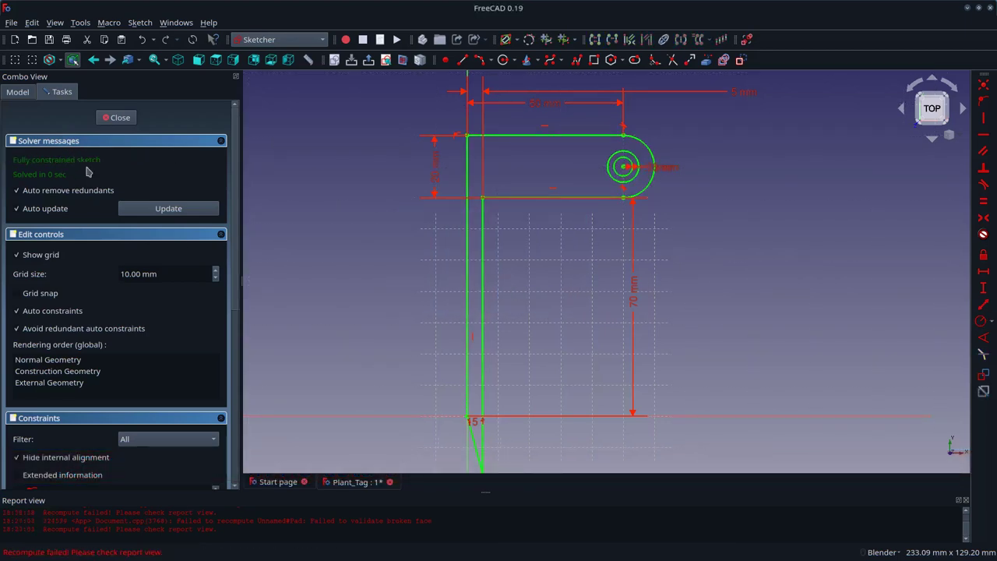
click(370, 60)
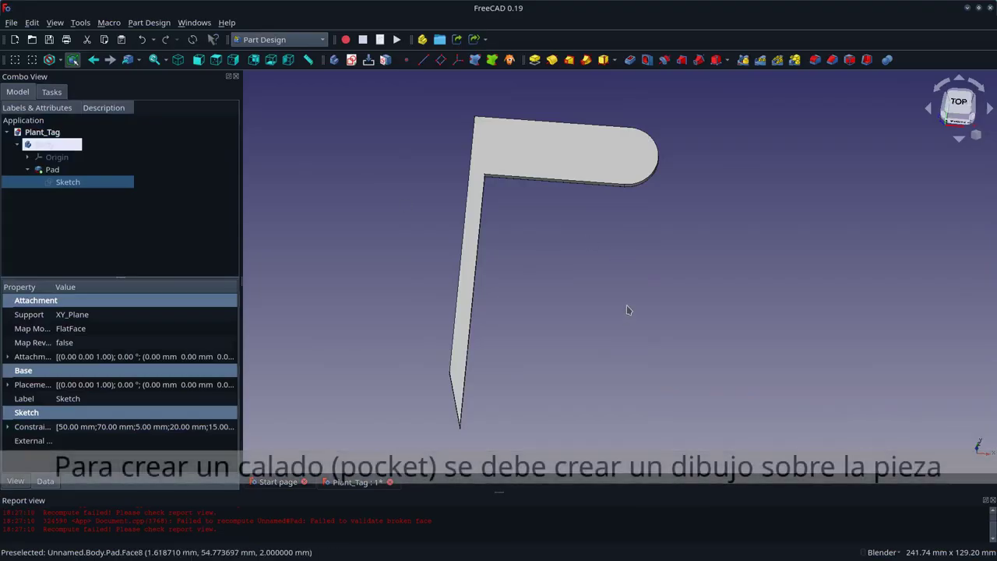
Select the tag's top face and create a new sketch on it.
scroll(629, 309, down, 1)
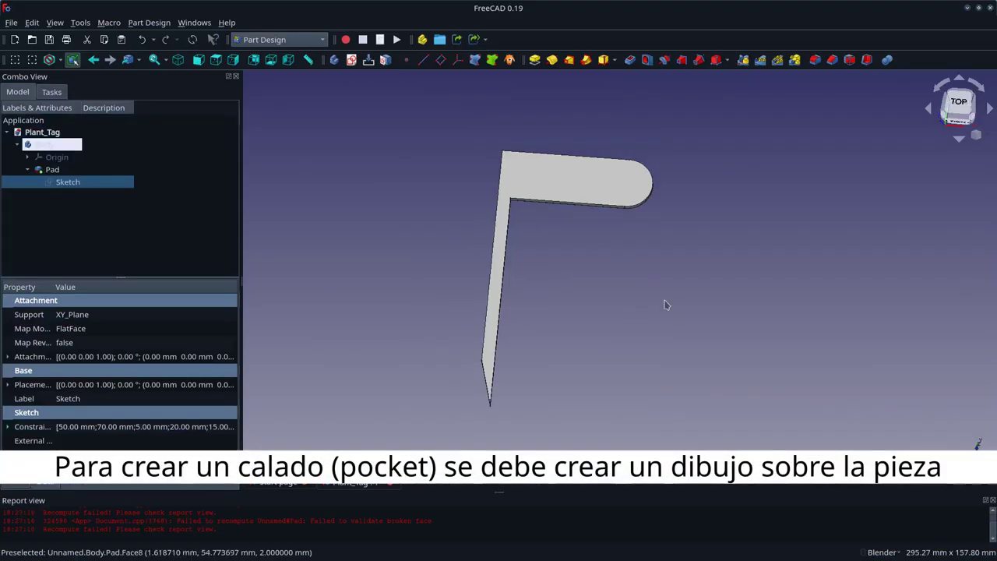
scroll(665, 317, up, 1)
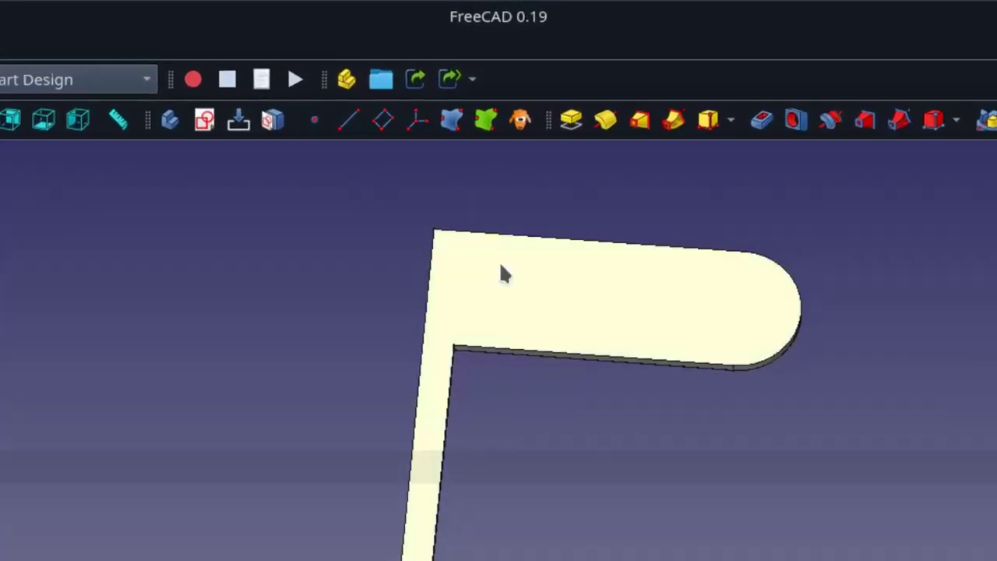
click(501, 220)
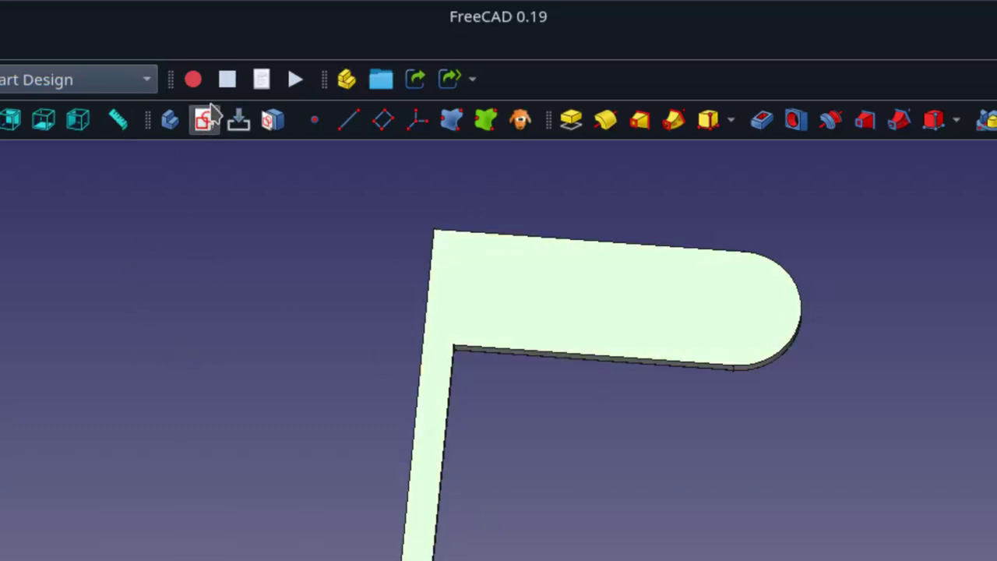
click(205, 121)
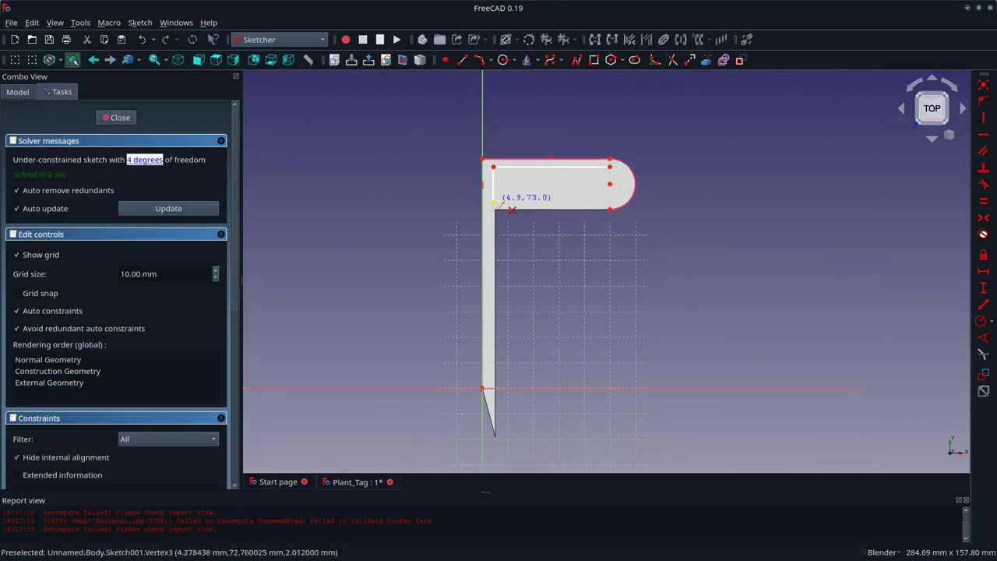
Add edge distances and the arc radius until the inset outline is fully constrained, then close.
click(613, 206)
scroll(642, 169, up, 2)
click(983, 288)
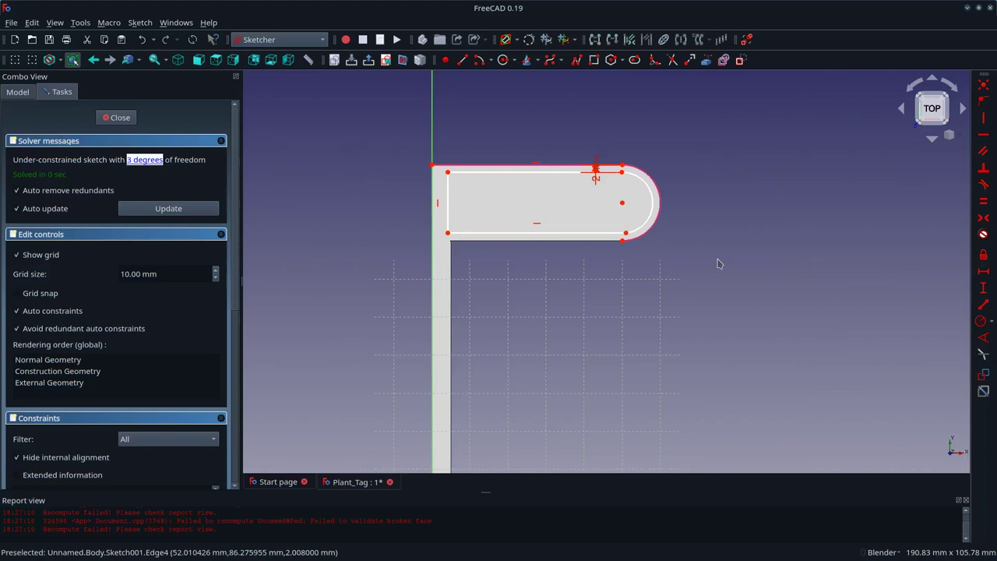
click(624, 238)
key(Return)
click(448, 177)
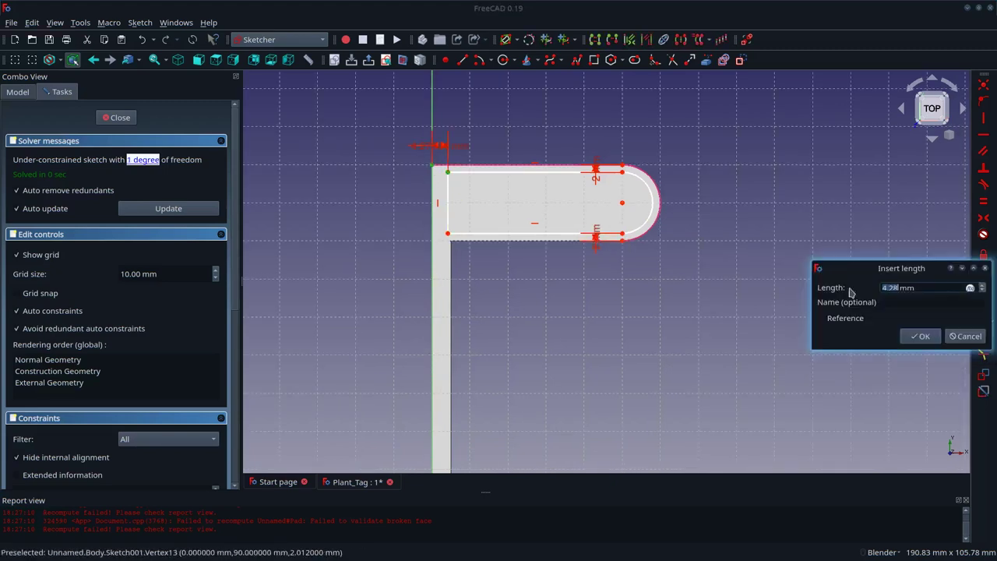
key(Return)
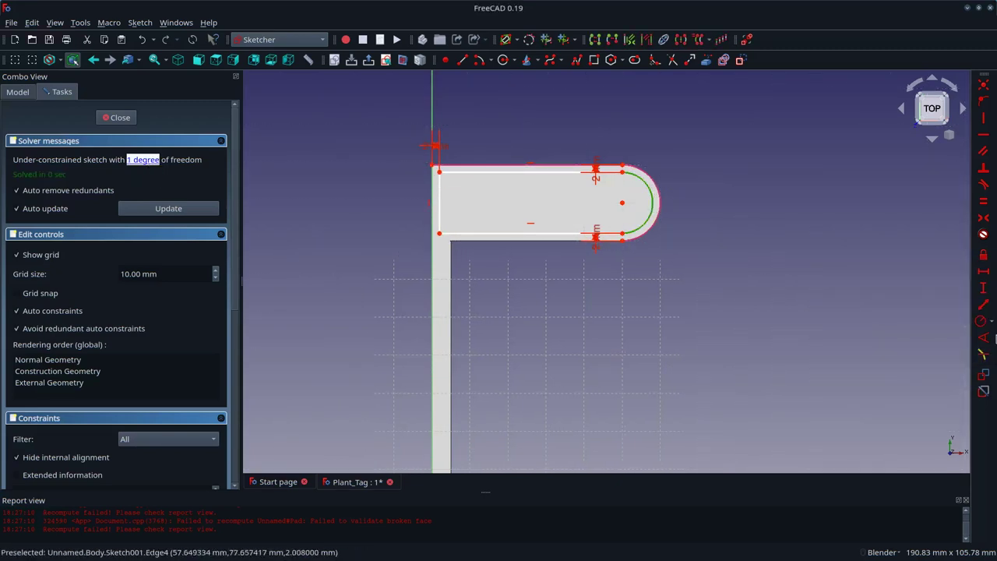
click(655, 212)
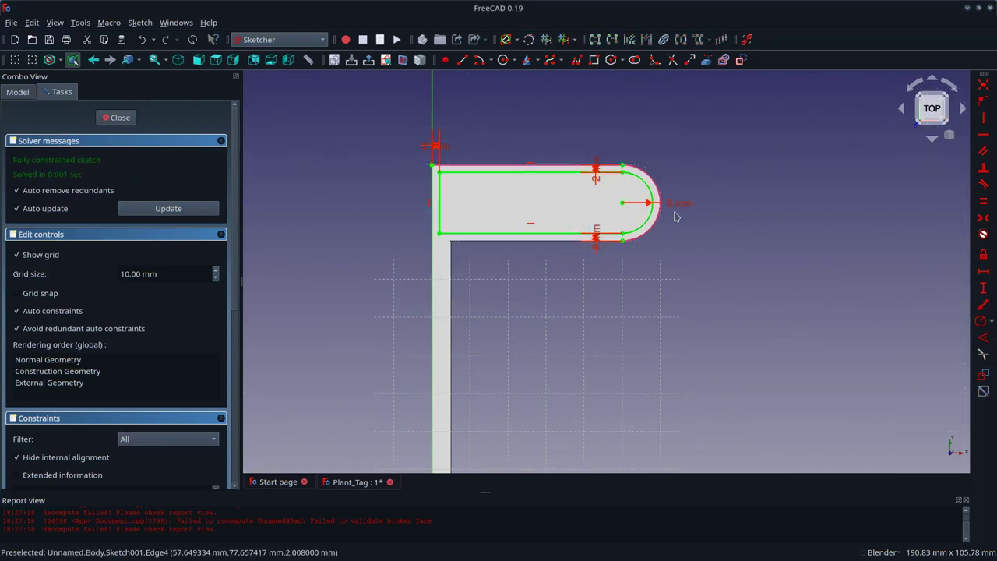
click(118, 118)
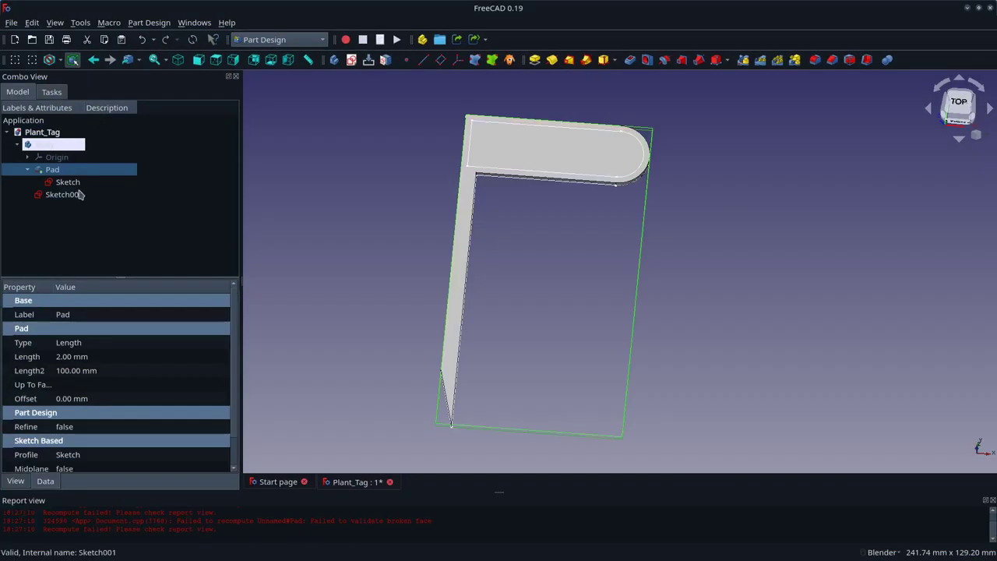
Pocket Sketch001 0.5 mm into the tag's head.
click(402, 128)
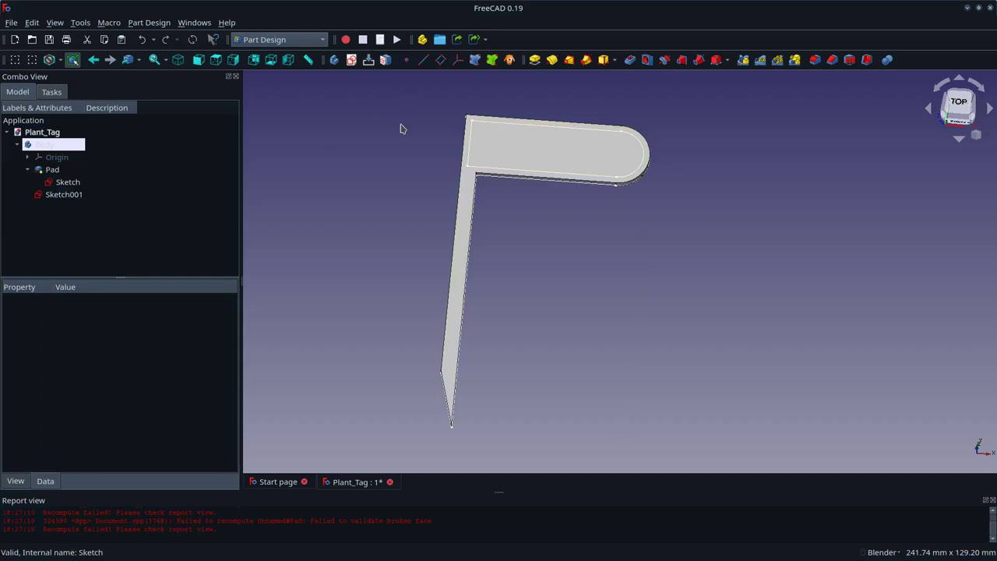
click(61, 195)
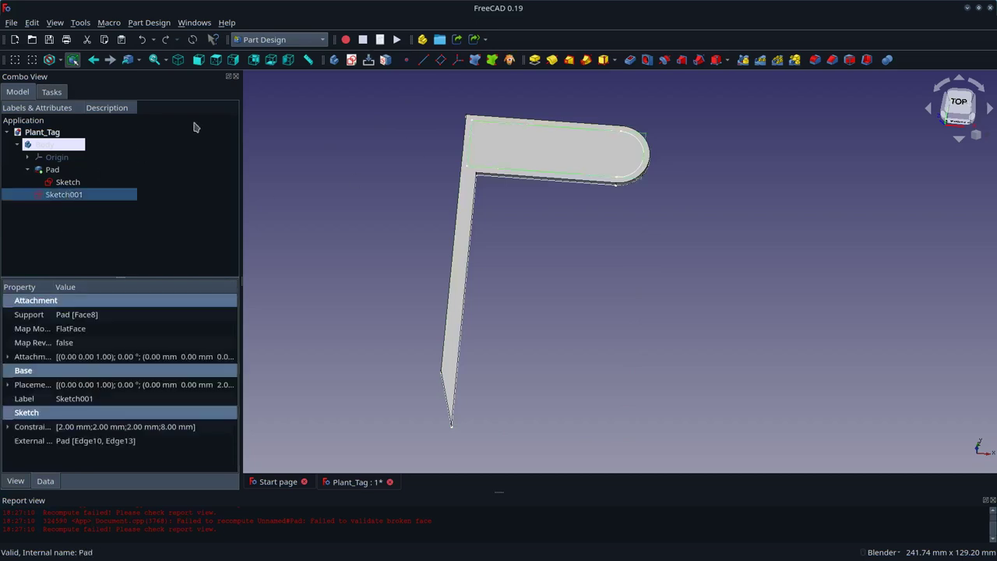
click(632, 61)
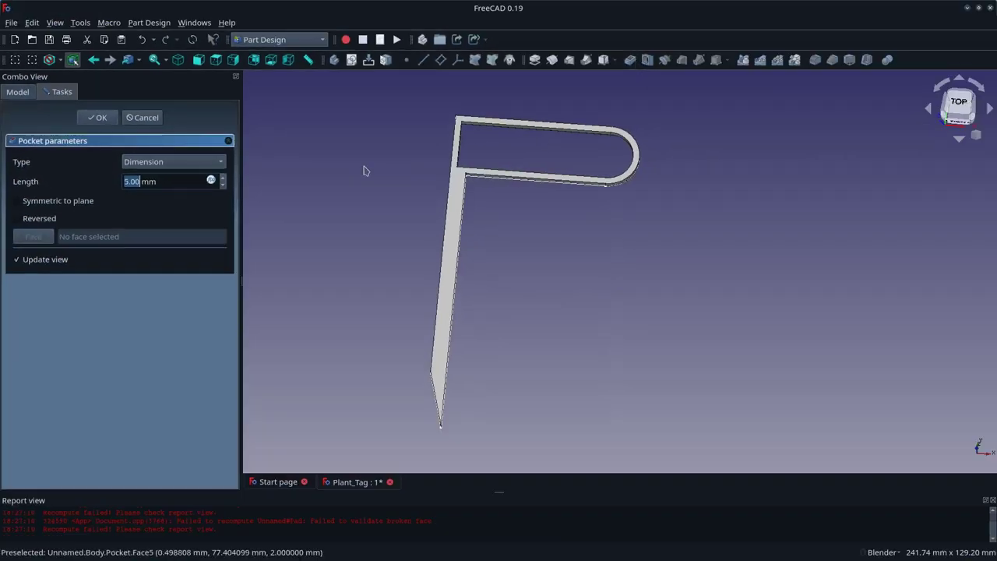
text(0)
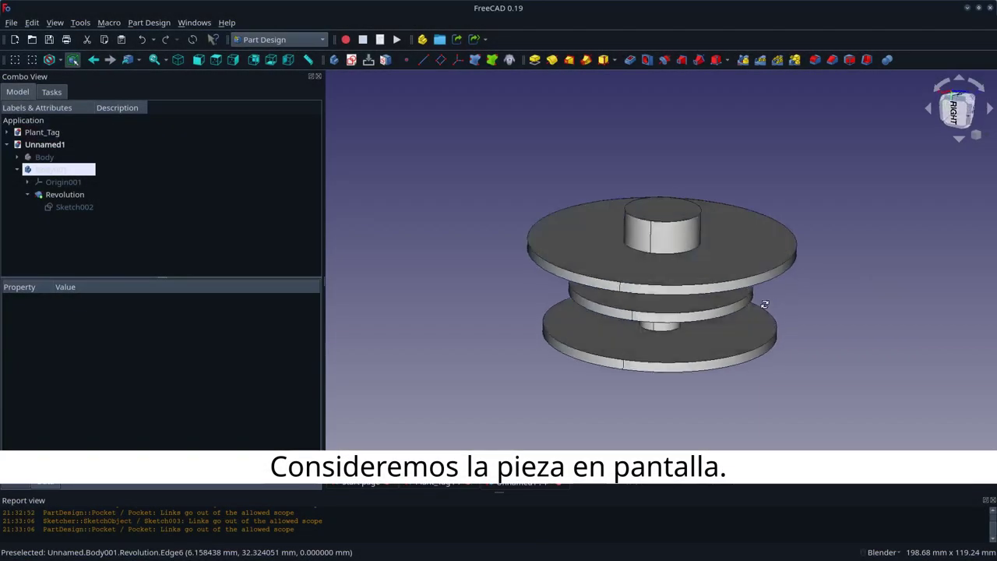
Create a new sketch on the top face of the spool's upper disc.
middle_drag(737, 276, 802, 295)
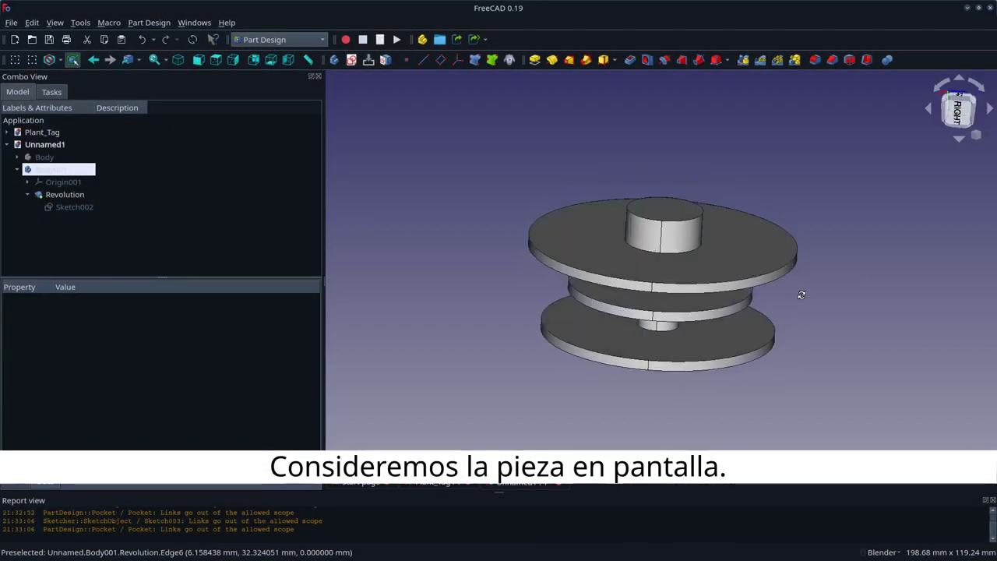
mouse_move(886, 330)
middle_down()
mouse_move(905, 329)
mouse_move(893, 263)
mouse_move(742, 251)
middle_up()
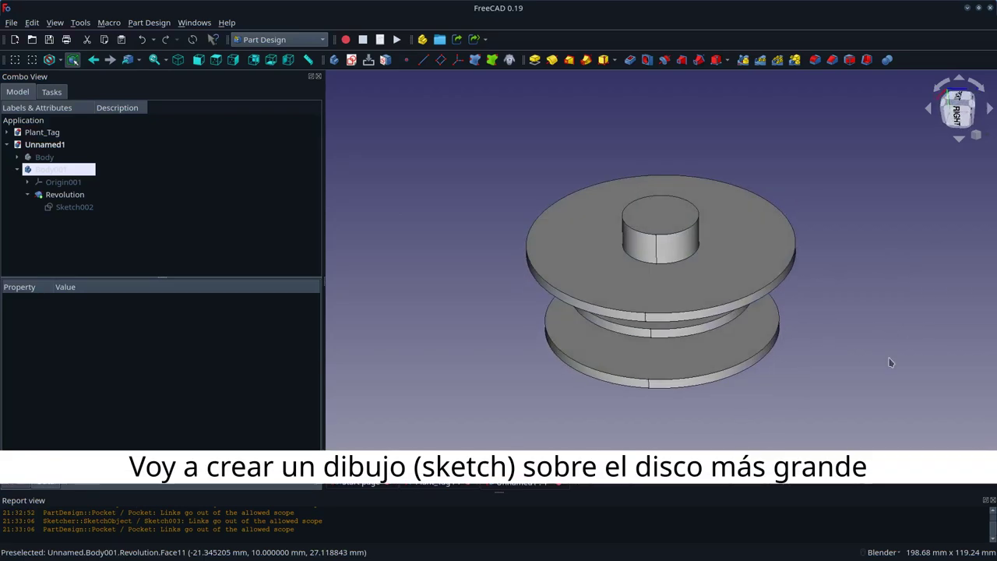
click(741, 251)
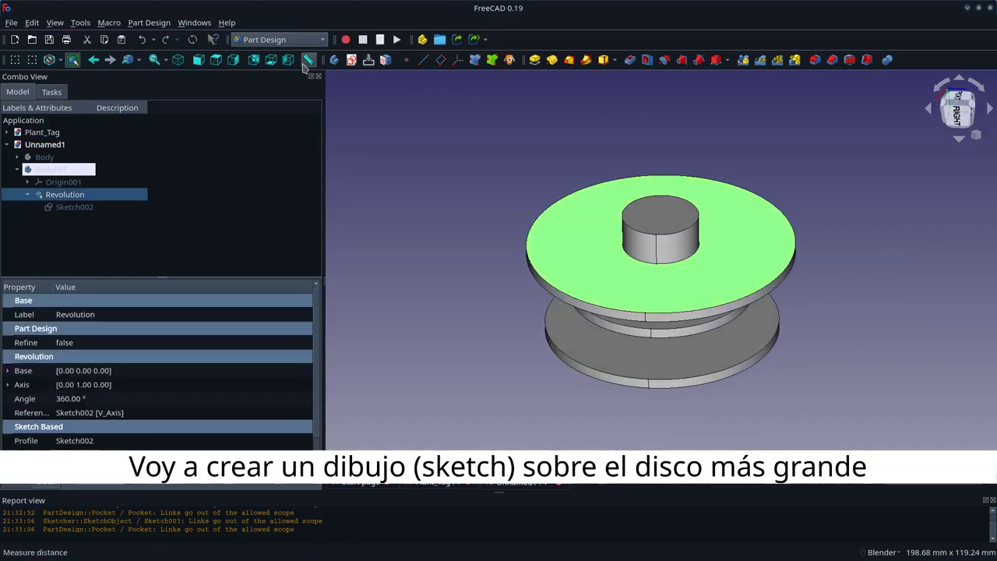
click(353, 65)
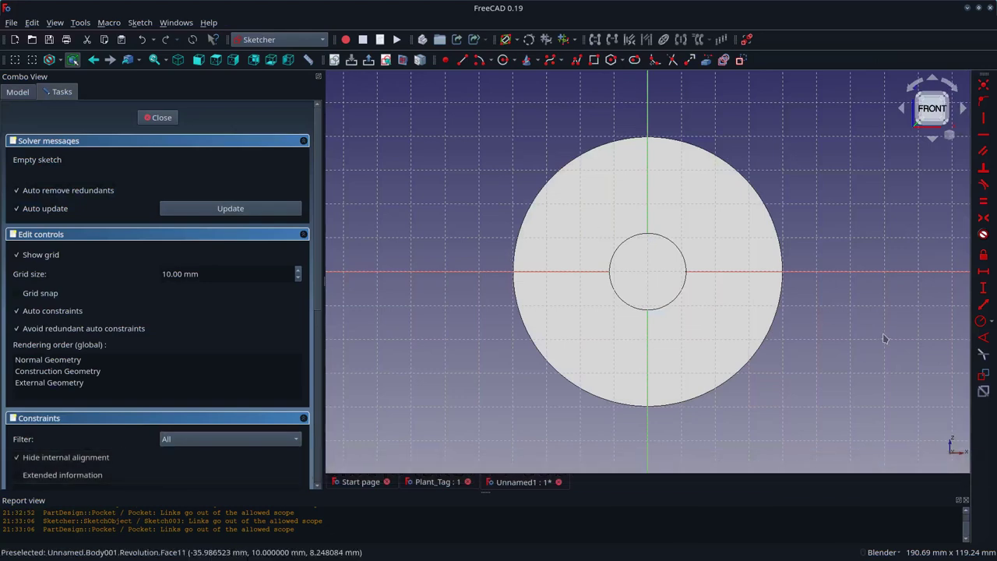
Draw a closed five-sided arrow outline beside the hub with Polyline and close the sketch.
click(573, 62)
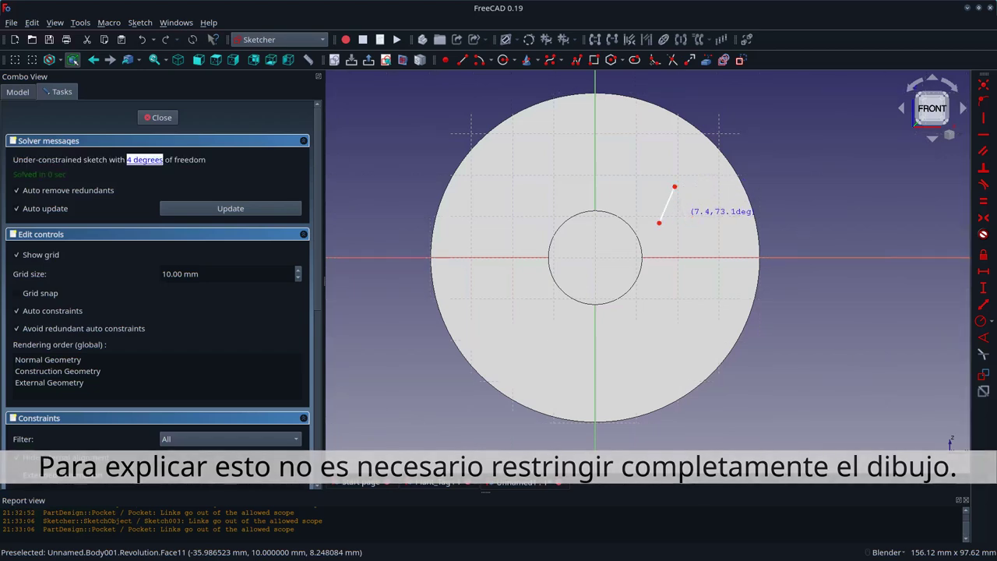
click(684, 215)
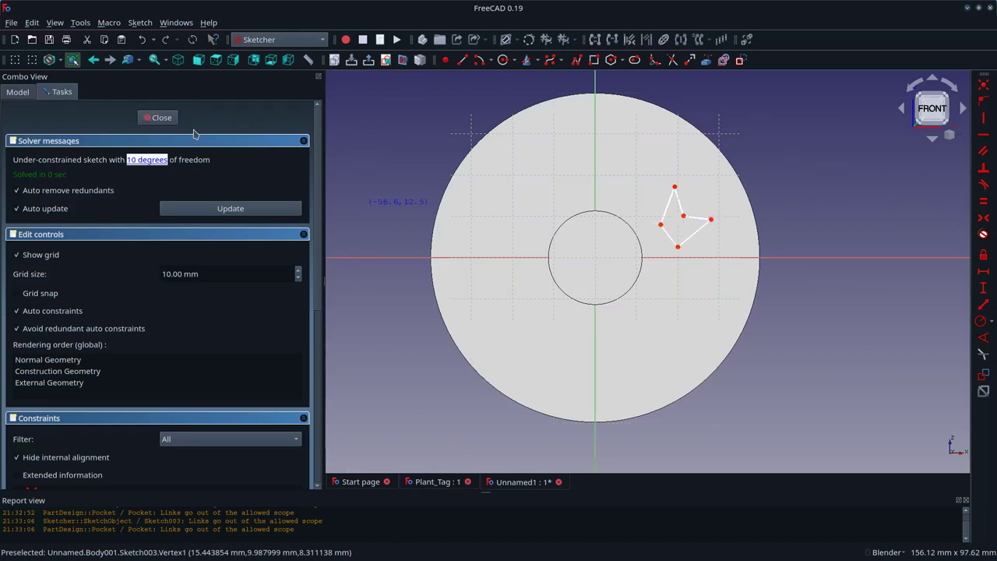
click(161, 118)
click(683, 394)
mouse_move(683, 393)
middle_down()
mouse_move(675, 353)
mouse_move(668, 400)
mouse_move(737, 383)
middle_up()
Pocket Sketch003 with a length of 4 mm.
click(841, 327)
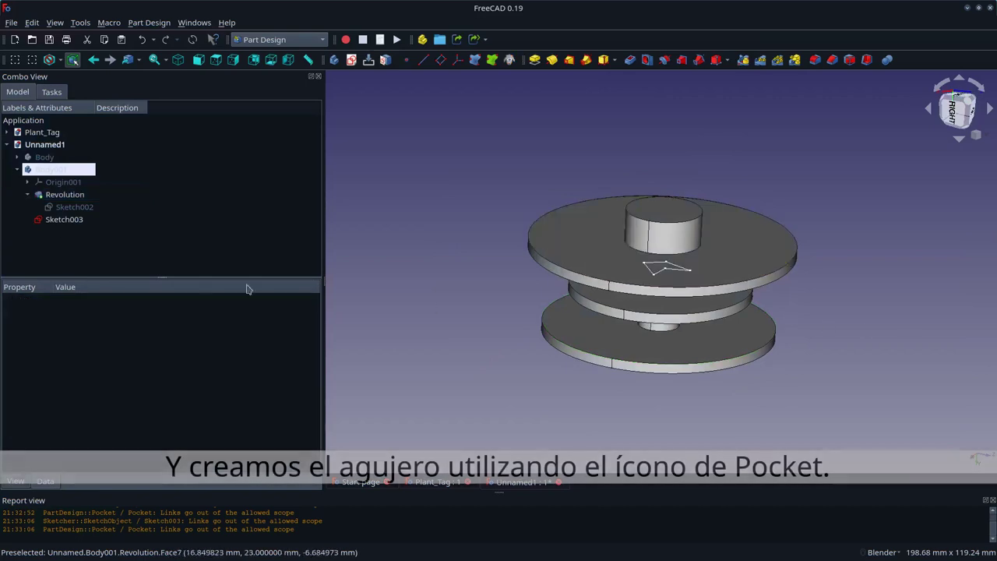
click(50, 220)
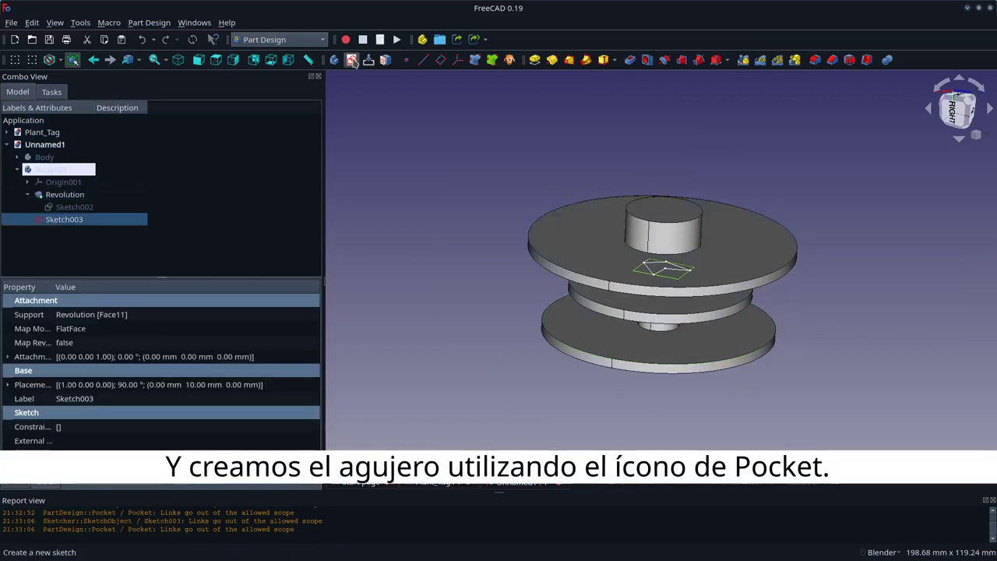
click(630, 61)
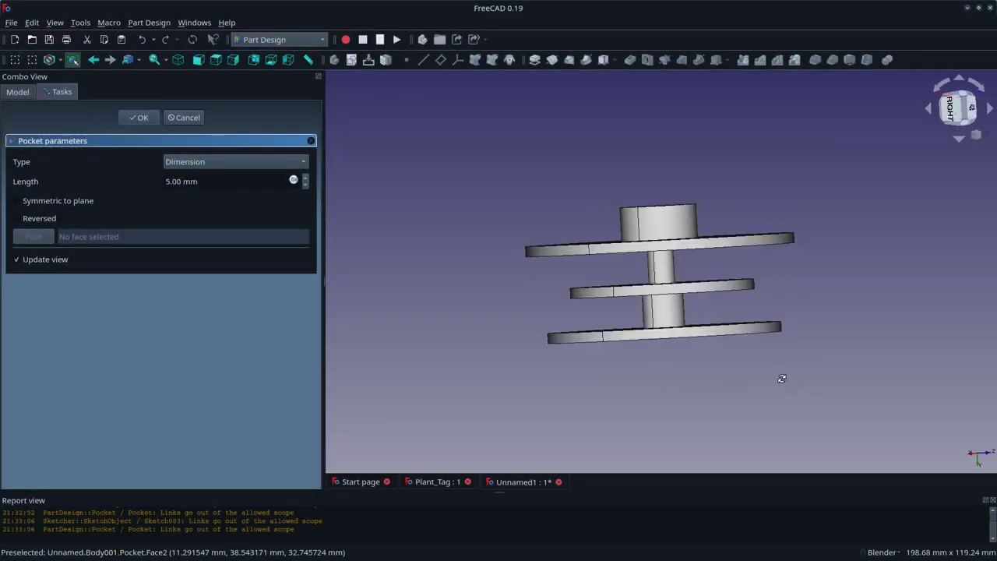
mouse_move(782, 378)
middle_down()
mouse_move(753, 356)
mouse_move(768, 390)
mouse_move(770, 451)
middle_up()
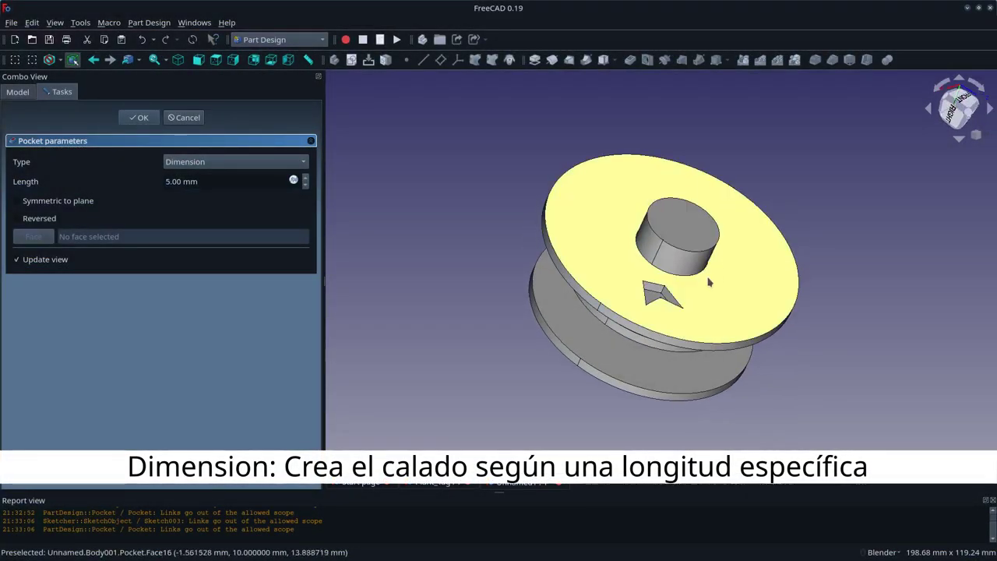
scroll(704, 276, up, 3)
scroll(704, 276, up, 1)
double_click(187, 181)
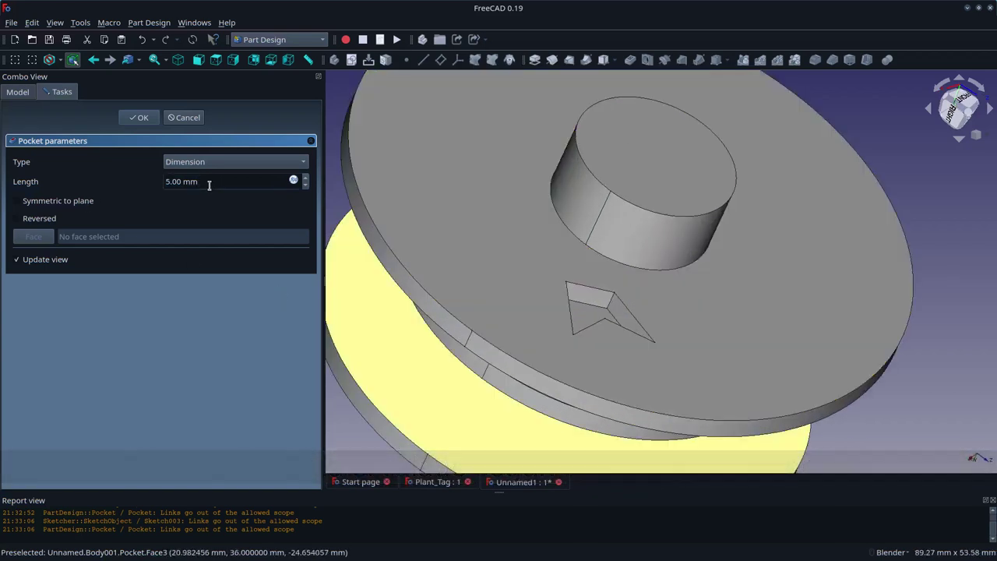
text(4)
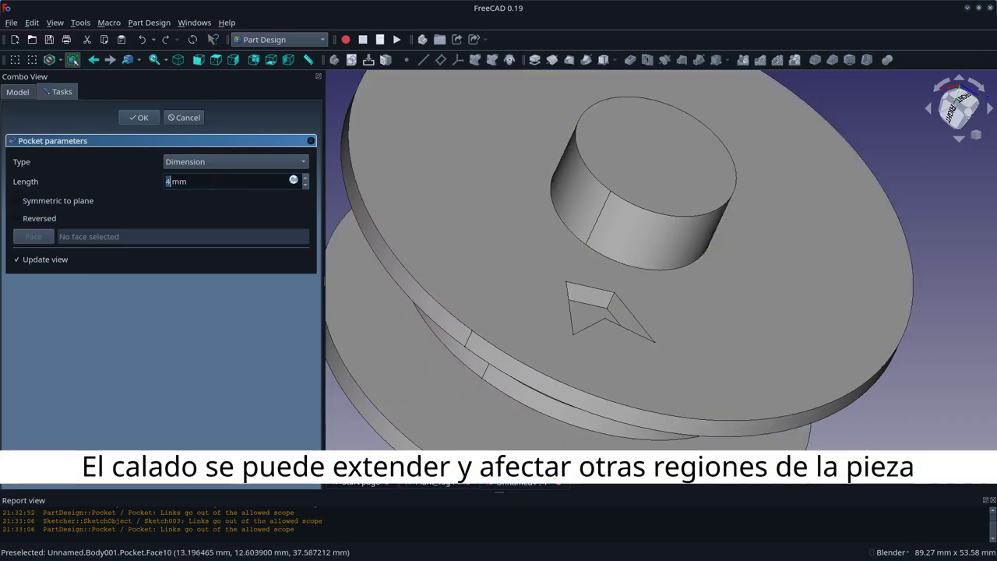
Increase the pocket length to 45 mm so the notch cuts all three discs.
mouse_move(702, 312)
middle_down()
mouse_move(844, 352)
mouse_move(428, 278)
mouse_move(477, 348)
mouse_move(327, 296)
middle_up()
scroll(198, 185, up, 1)
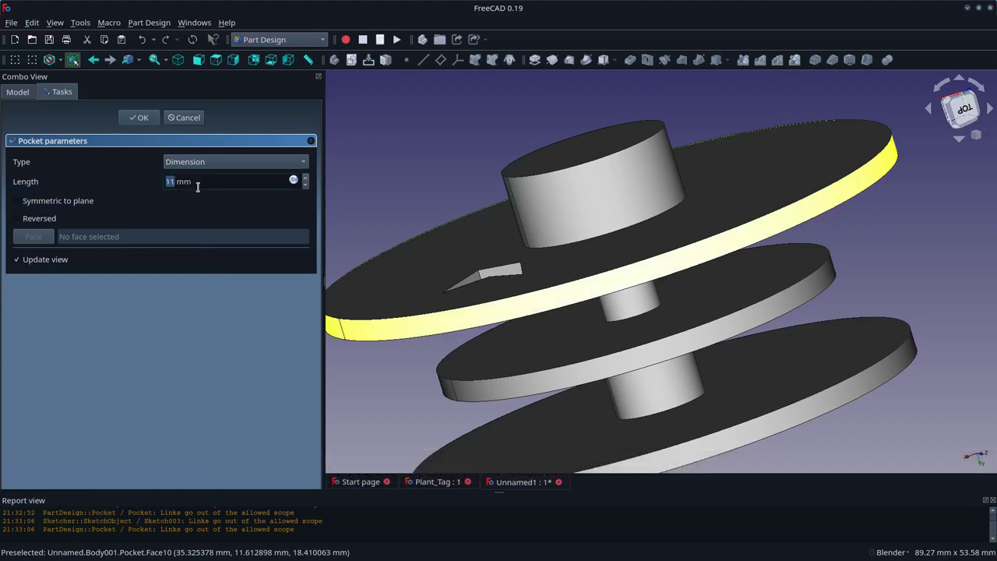
scroll(198, 186, up, 6)
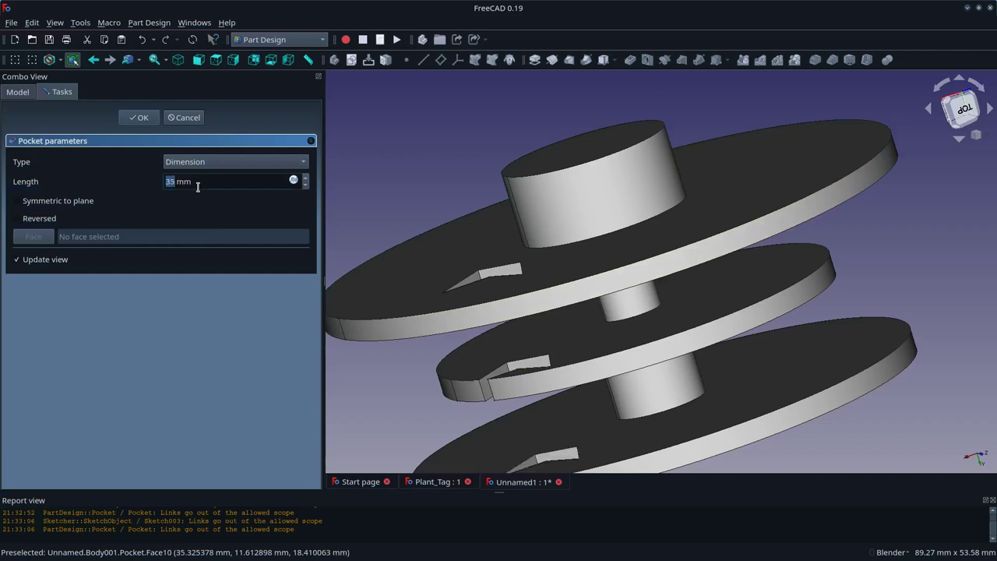
scroll(857, 406, down, 3)
middle_drag(779, 351, 748, 312)
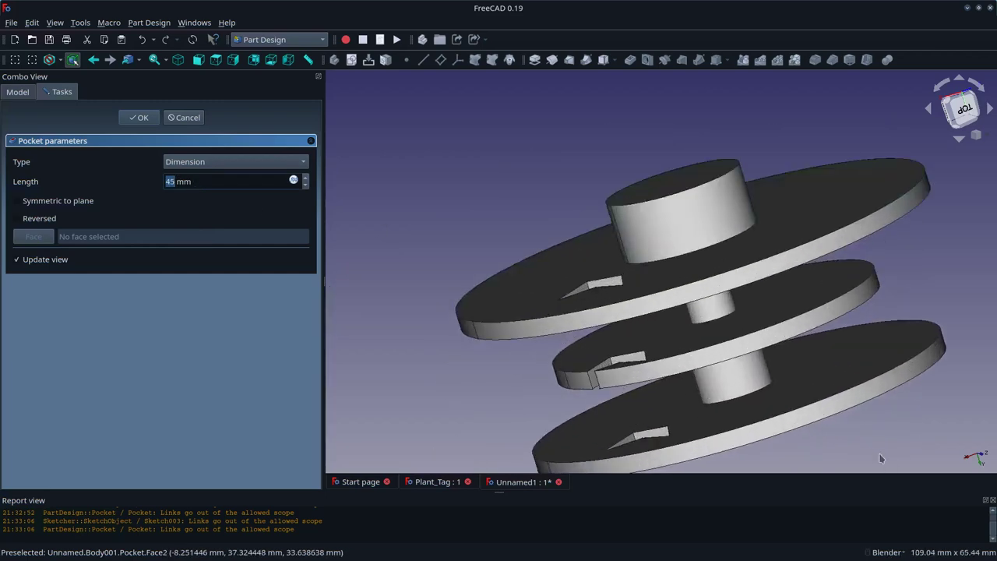
scroll(745, 309, up, 5)
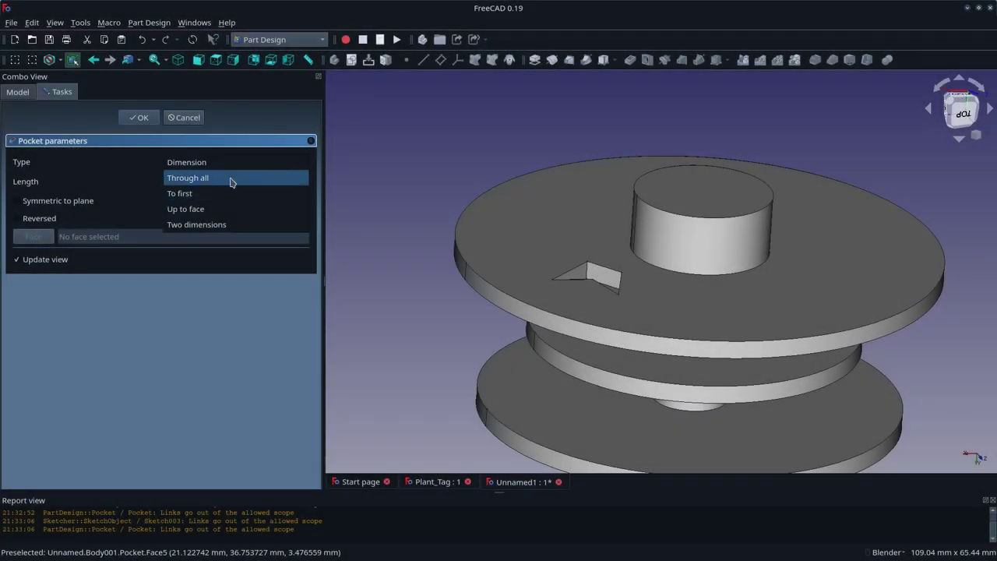
Switch the pocket type to 'To first' so the notch cuts only the top disc.
click(187, 178)
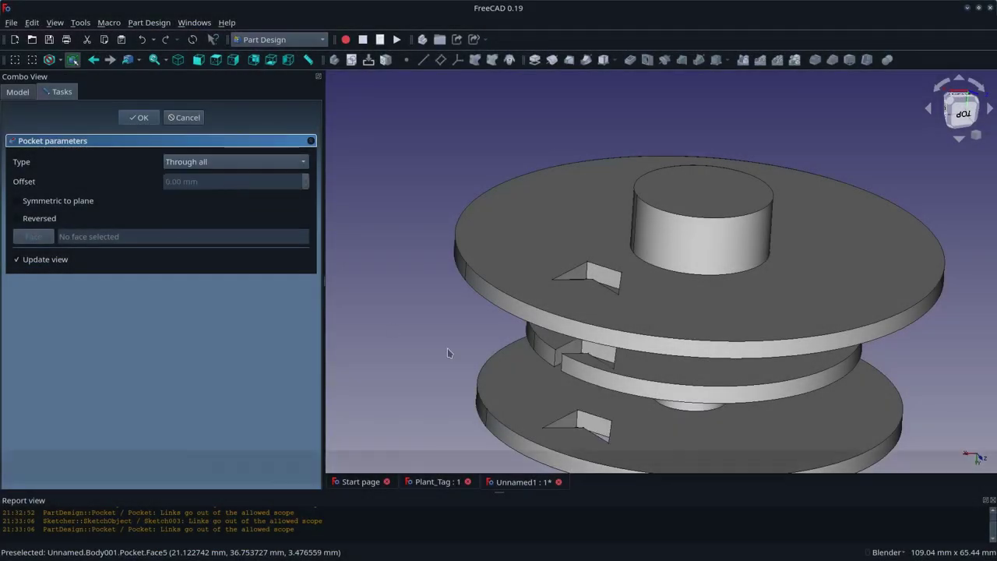
scroll(445, 349, down, 5)
scroll(463, 403, up, 3)
mouse_move(625, 374)
middle_down()
mouse_move(647, 388)
mouse_move(619, 450)
middle_up()
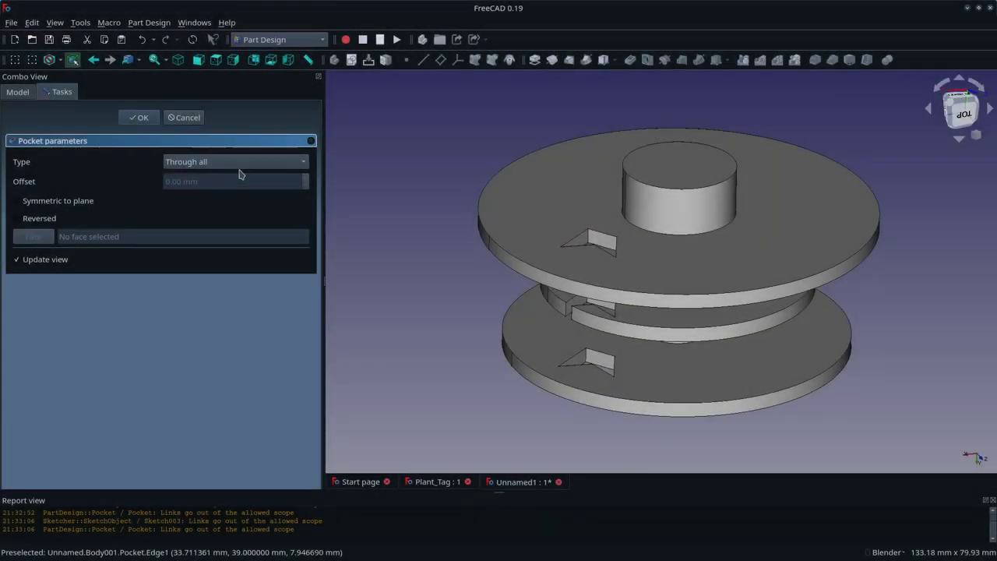
click(238, 162)
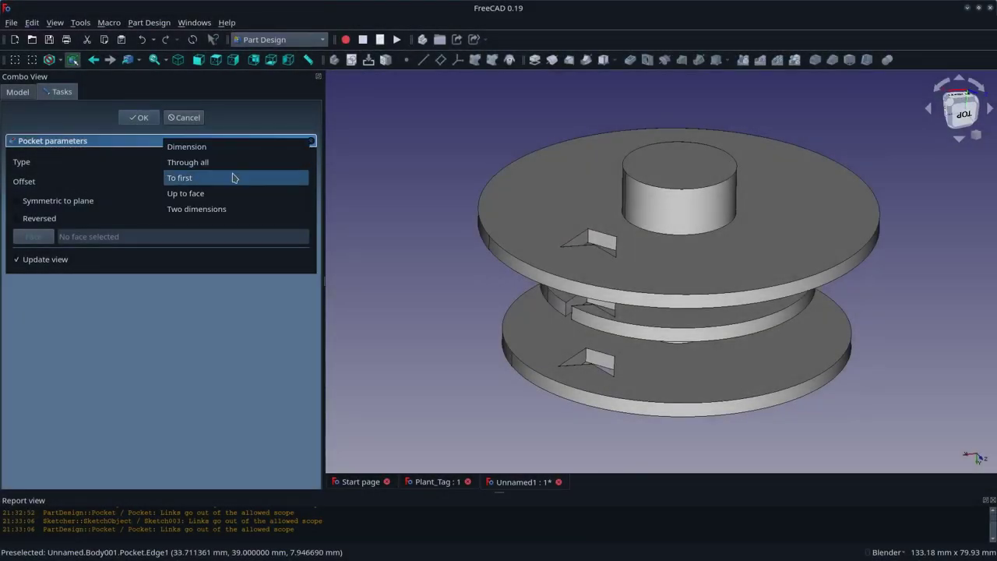
click(230, 177)
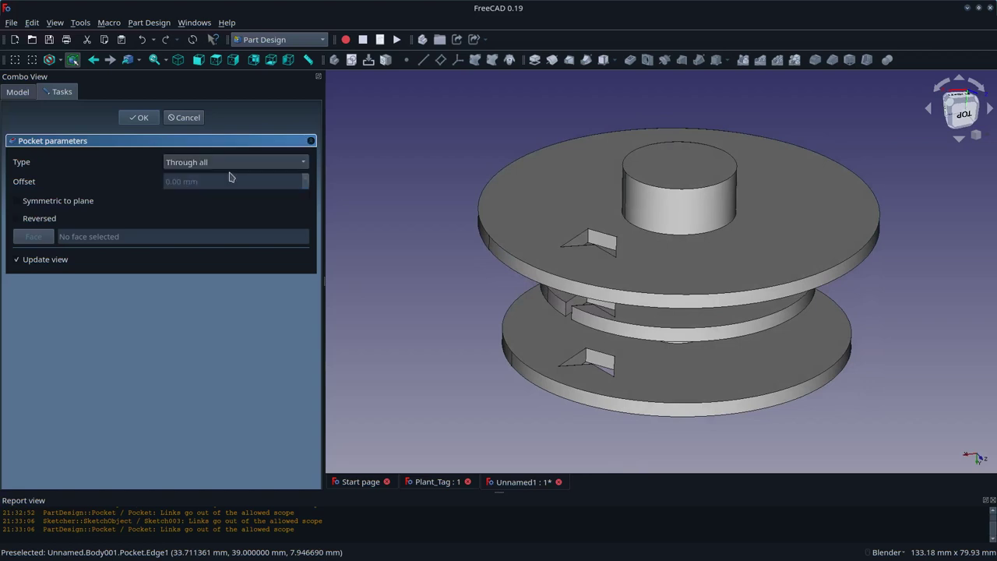
click(244, 168)
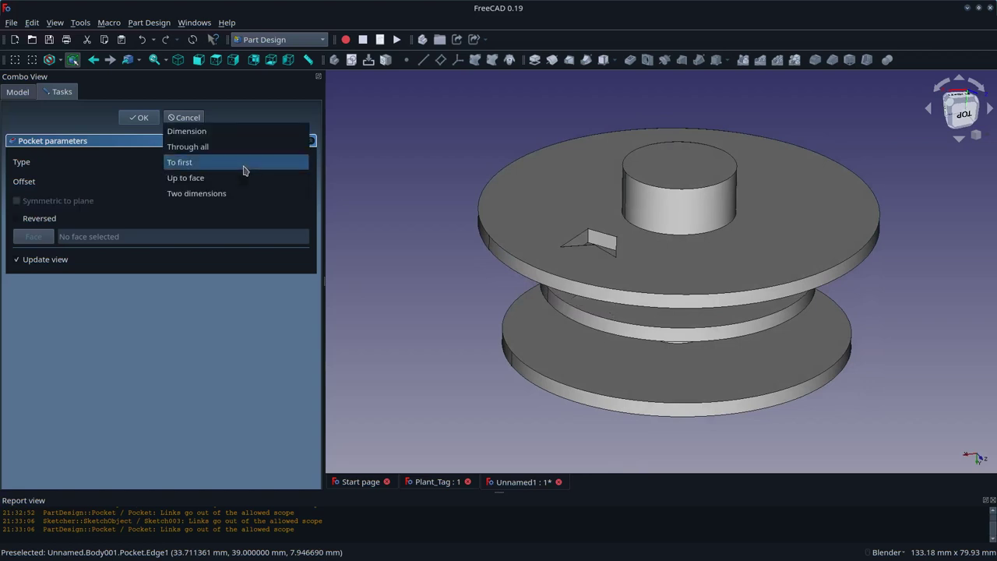
click(244, 170)
mouse_move(590, 437)
middle_down()
mouse_move(552, 415)
mouse_move(573, 380)
middle_up()
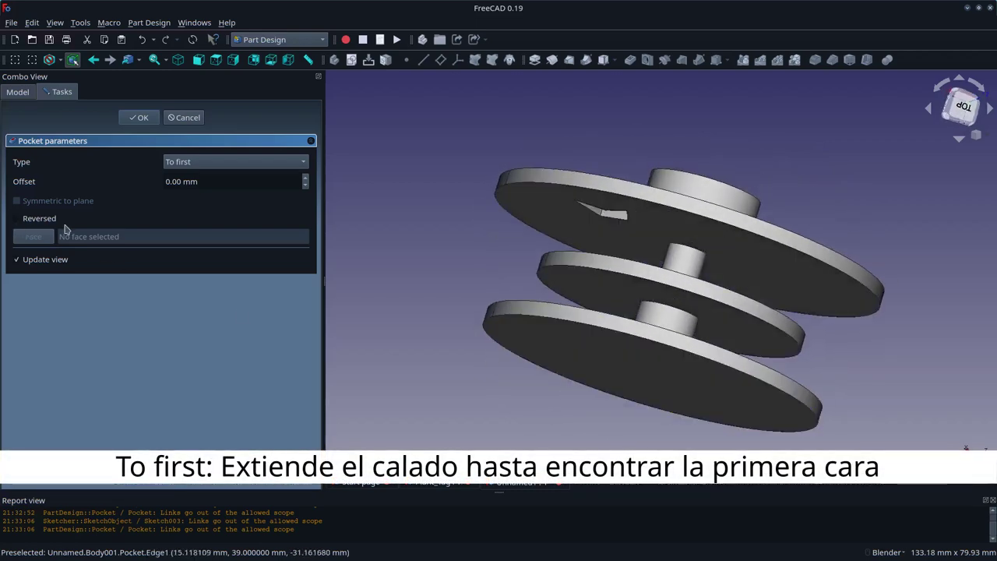
mouse_move(352, 222)
middle_down()
mouse_move(499, 242)
mouse_move(468, 251)
mouse_move(468, 225)
middle_up()
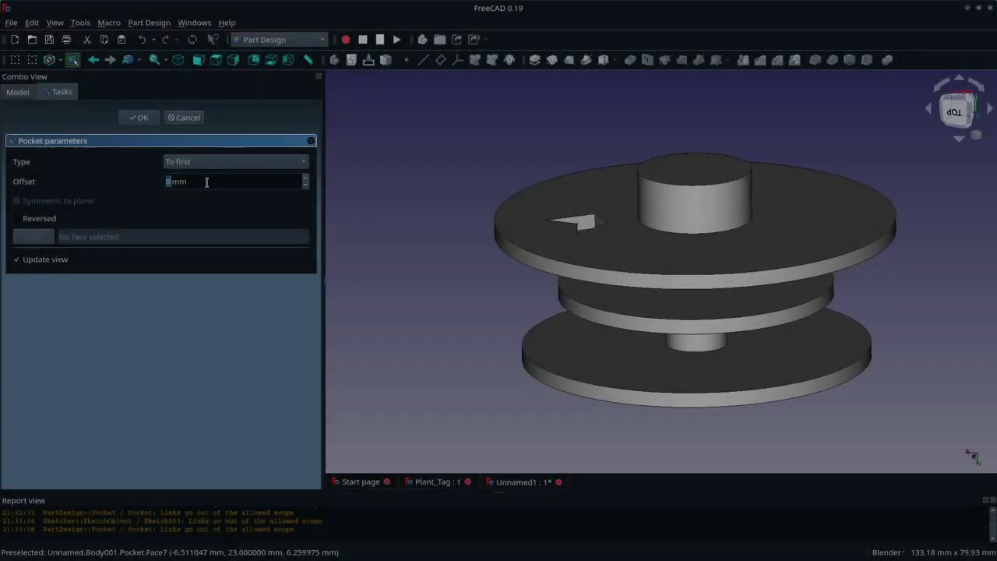
Set the pocket type to 'Up to face' and try spool disc faces as the limit.
click(219, 162)
click(217, 180)
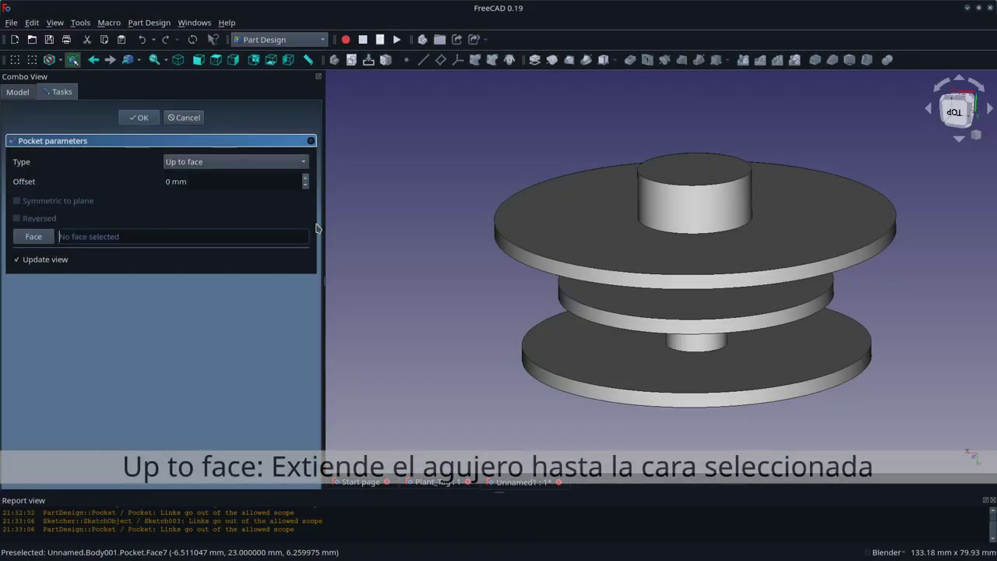
middle_drag(470, 345, 416, 333)
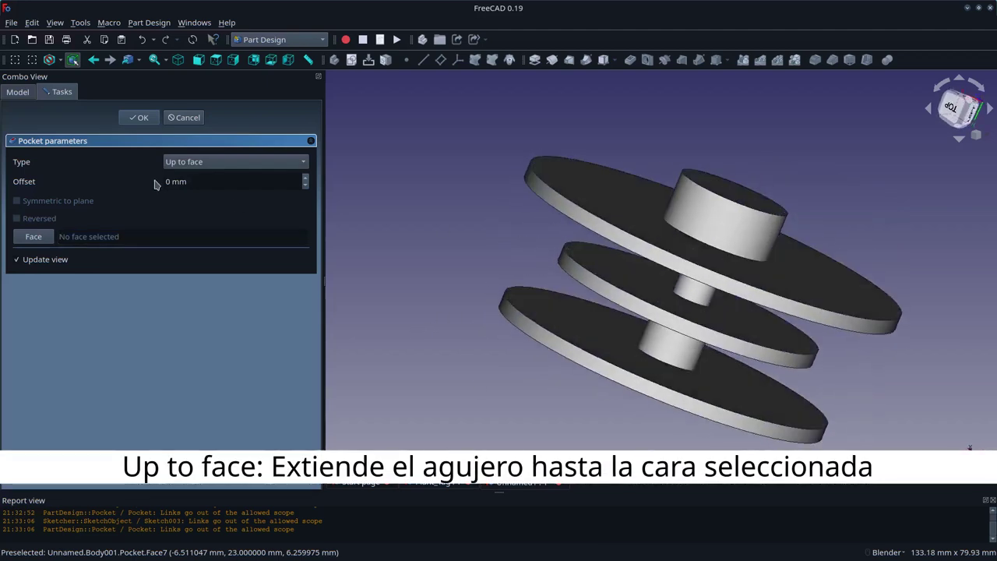
click(614, 281)
mouse_move(437, 279)
middle_down()
mouse_move(407, 276)
mouse_move(399, 312)
mouse_move(410, 328)
mouse_move(413, 312)
mouse_move(461, 283)
mouse_move(398, 296)
middle_up()
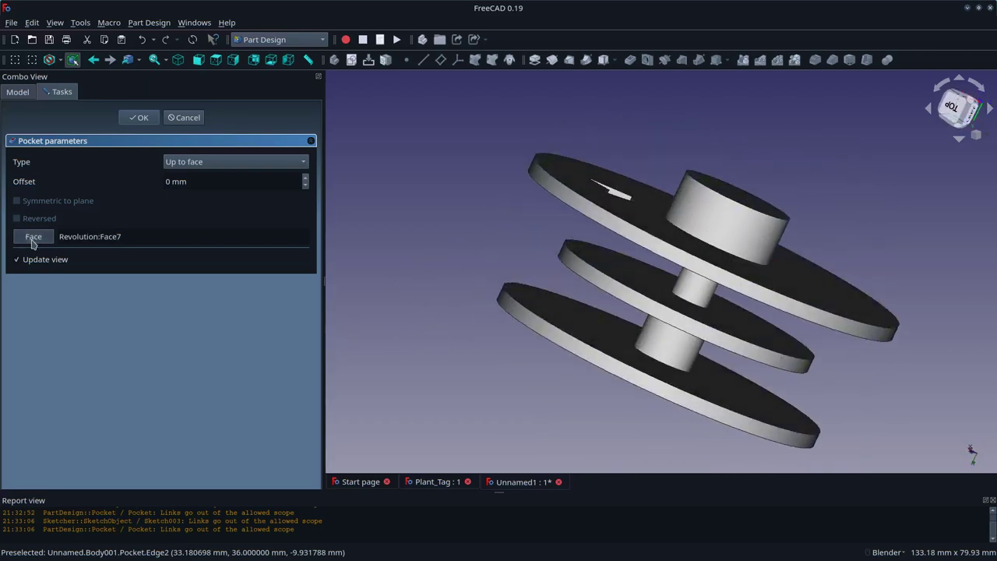
mouse_move(440, 389)
middle_down()
mouse_move(443, 289)
mouse_move(382, 307)
mouse_move(623, 240)
middle_up()
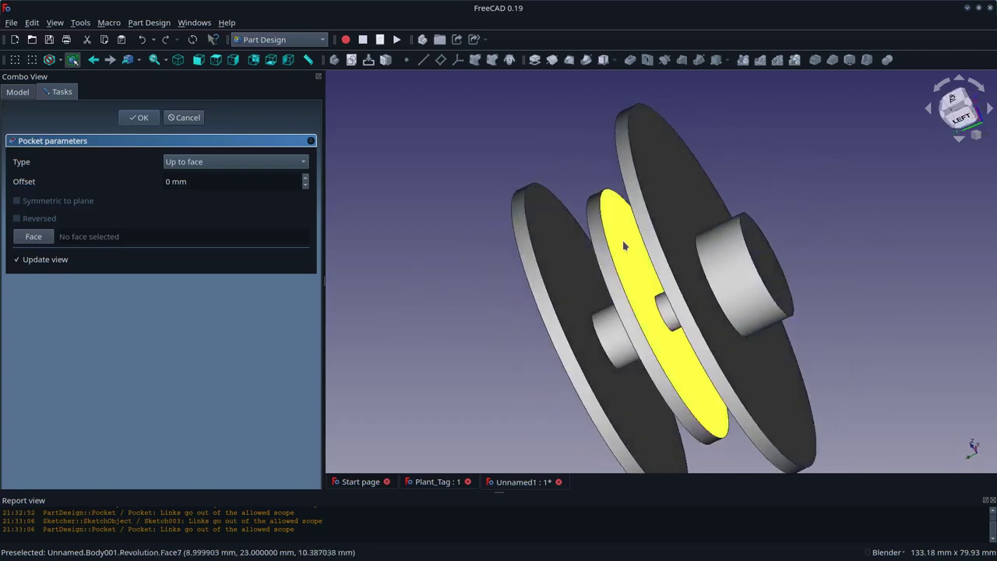
click(563, 242)
middle_drag(392, 303, 555, 331)
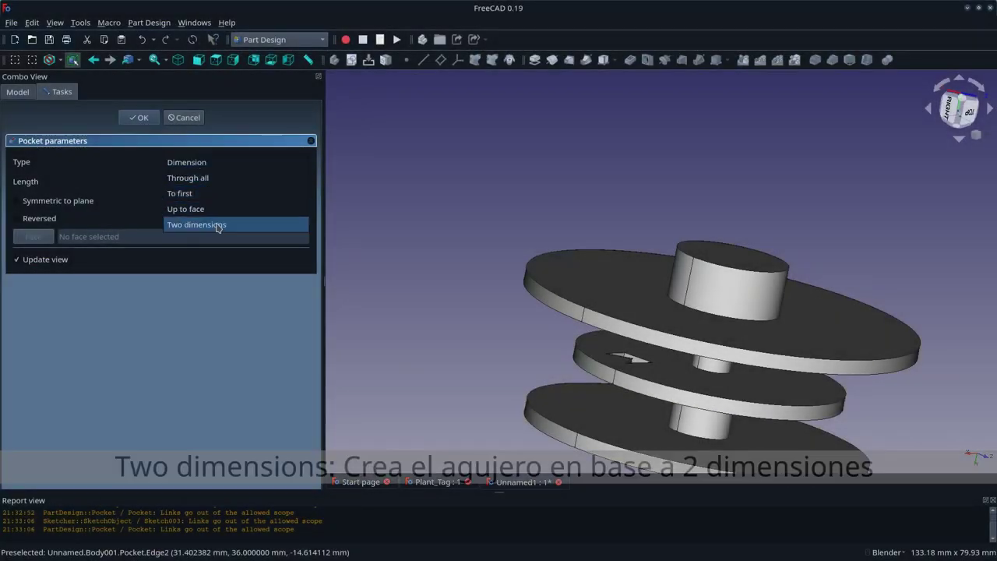
Switch the pocket to 'Two dimensions' with a 16 mm length and 100 mm second length.
click(519, 366)
mouse_move(519, 367)
middle_down()
mouse_move(527, 332)
mouse_move(517, 360)
middle_up()
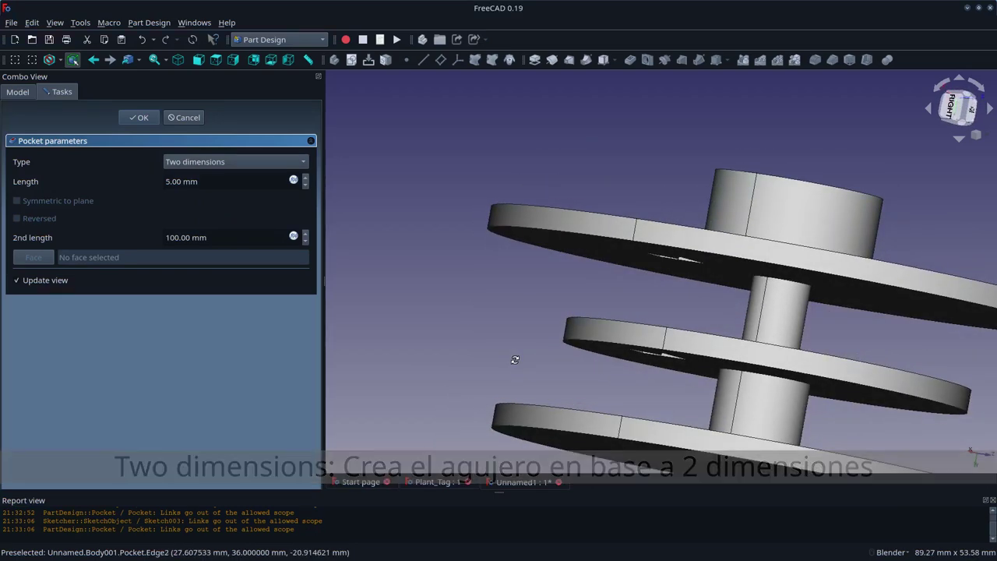
scroll(516, 367, up, 2)
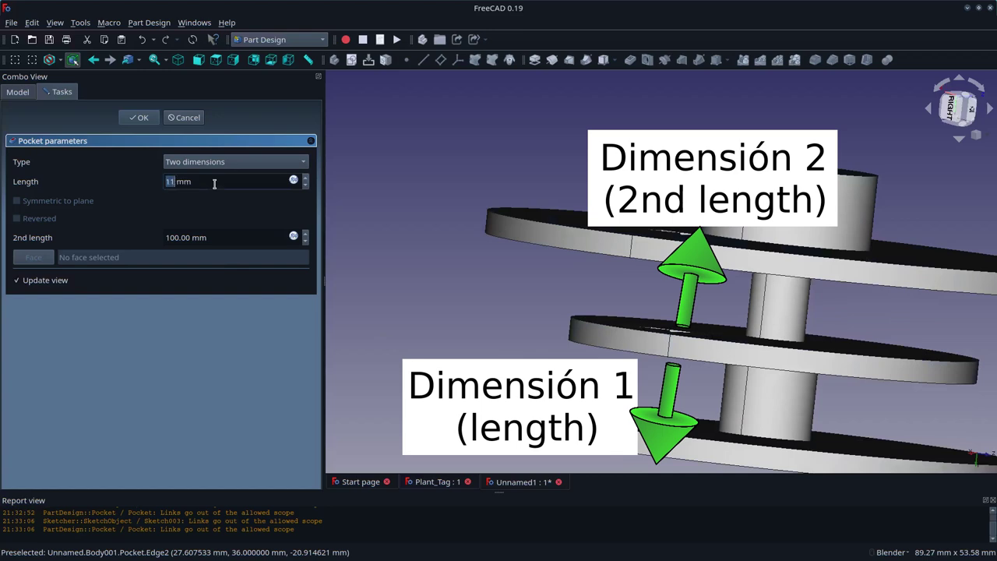
text(6)
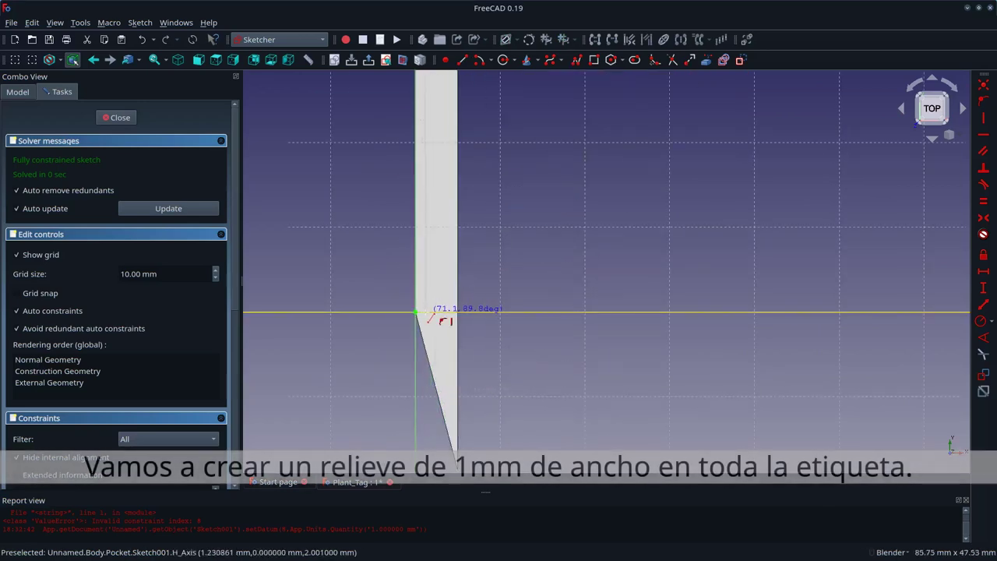
Finish the relief outline and dimension its edges, including an 82.51 mm vertical edge.
click(427, 315)
click(449, 401)
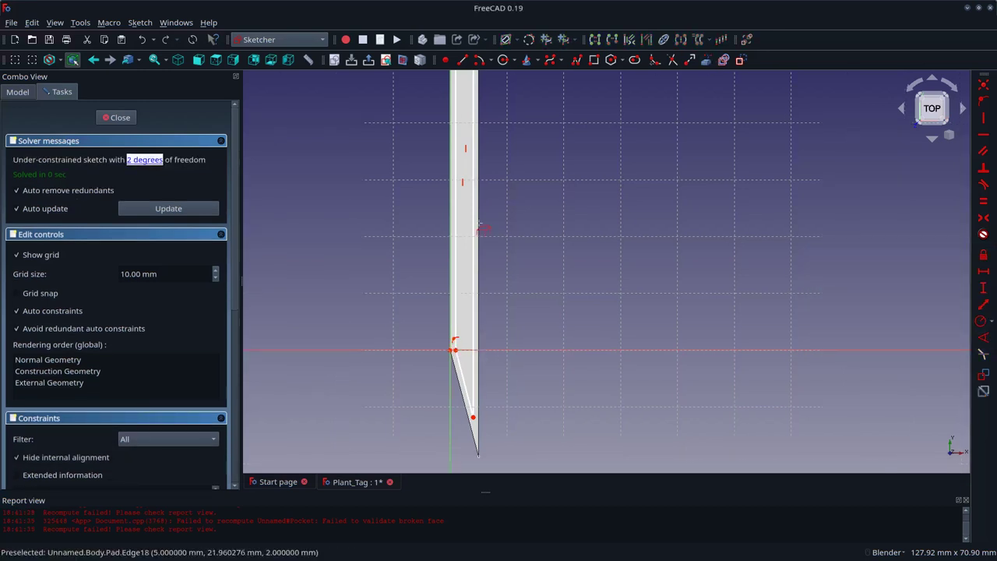
click(479, 460)
key(Return)
scroll(523, 209, down, 3)
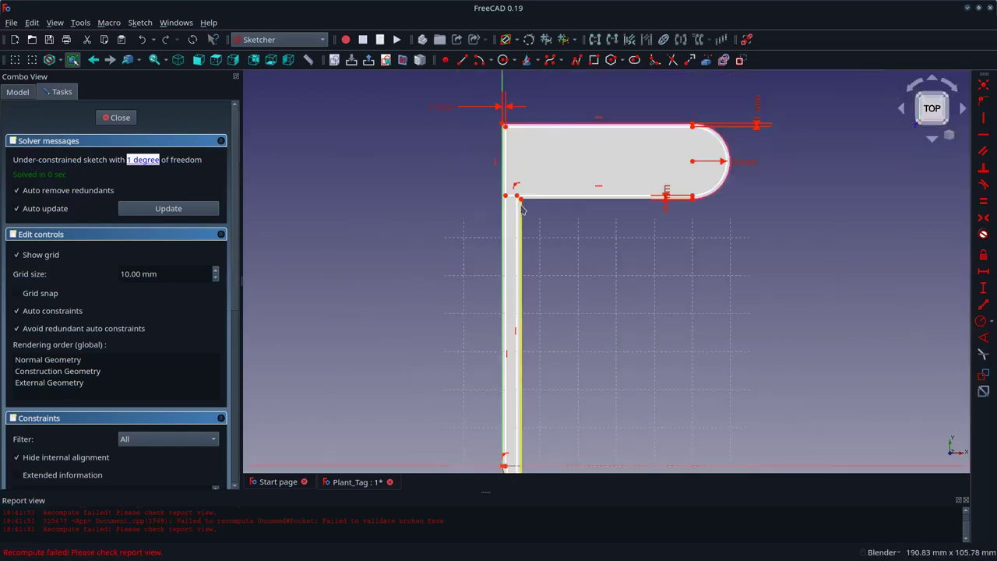
scroll(522, 209, up, 2)
scroll(483, 181, down, 2)
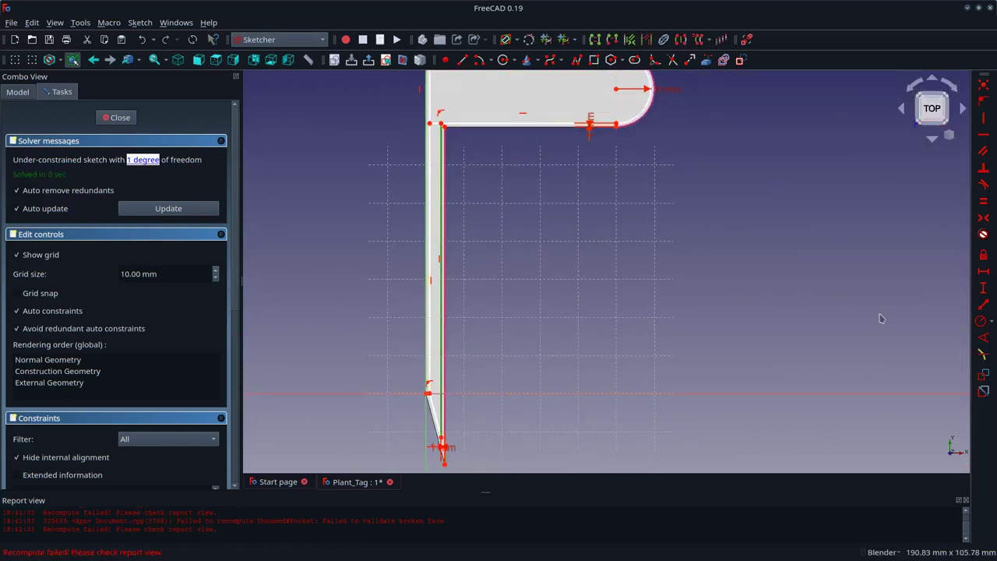
click(984, 304)
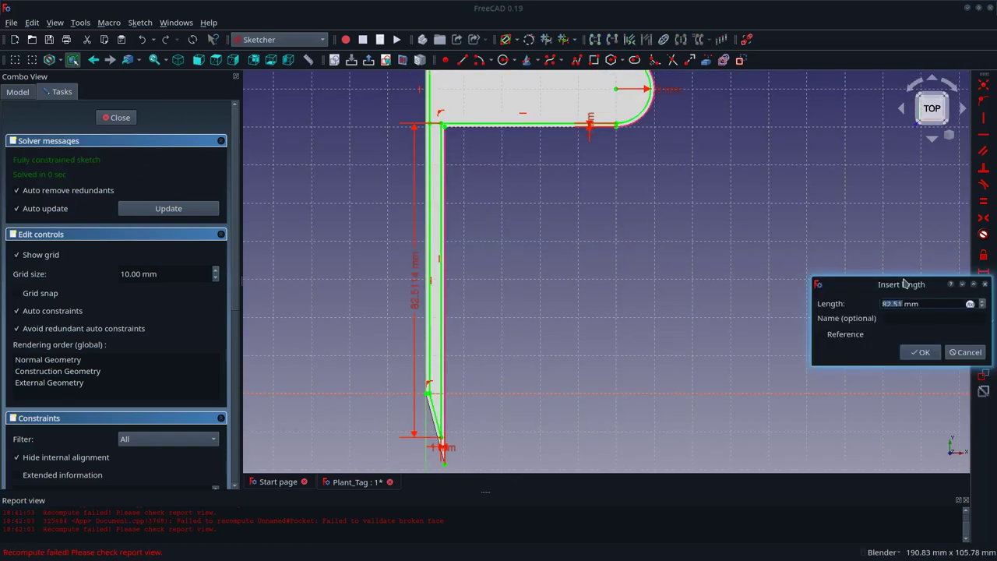
click(921, 352)
scroll(530, 234, down, 1)
scroll(408, 224, up, 5)
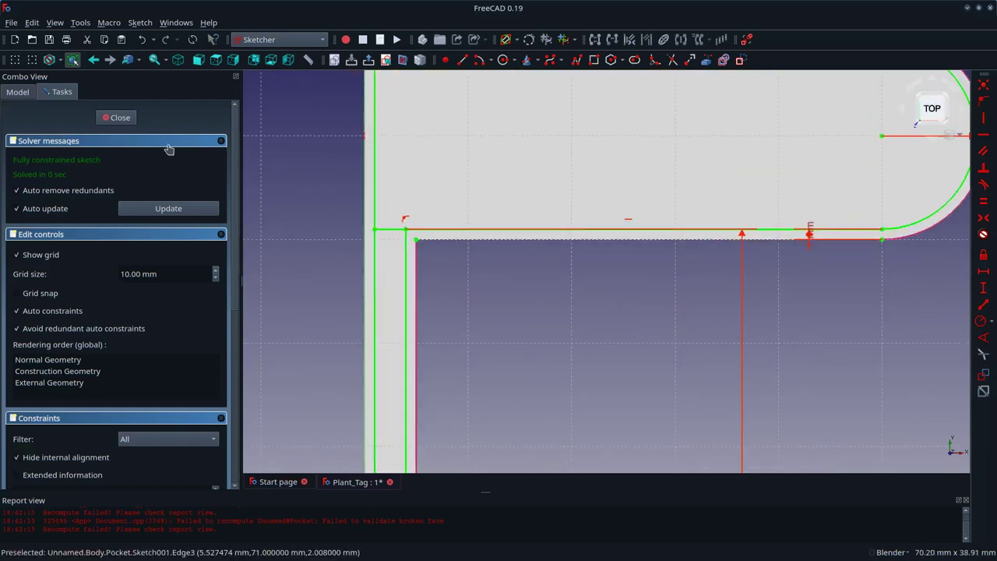
Reopen Sketch001 and undo the 82.51 mm dimension and corner constraint.
key(Escape)
double_click(62, 204)
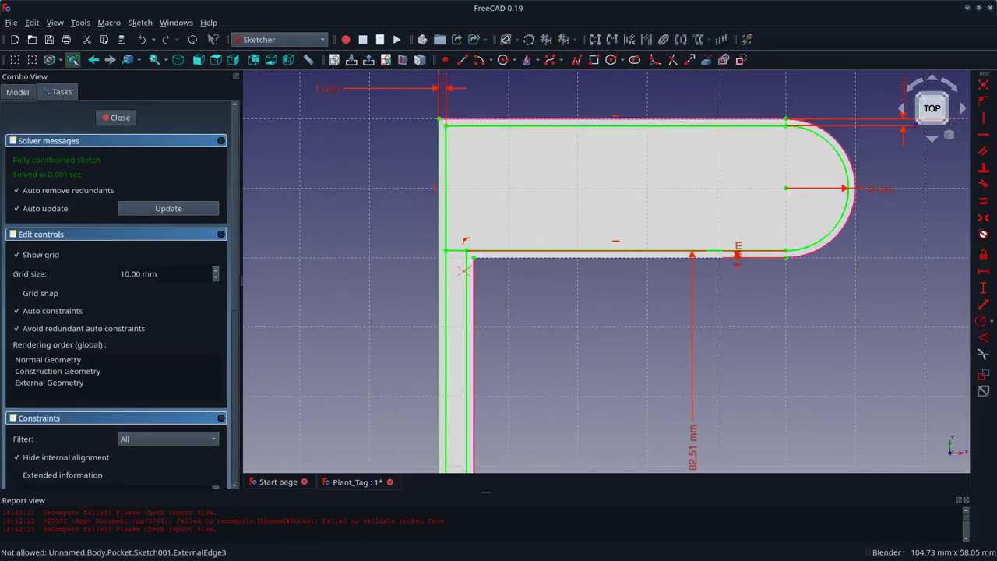
key(ctrl+z)
scroll(510, 325, down, 5)
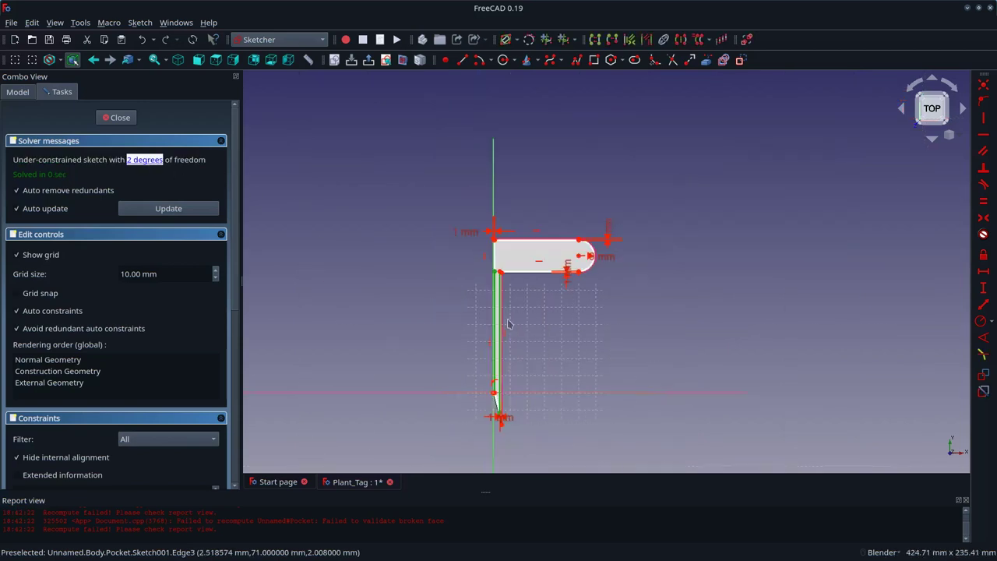
scroll(510, 312, up, 6)
scroll(459, 131, down, 3)
scroll(459, 125, down, 1)
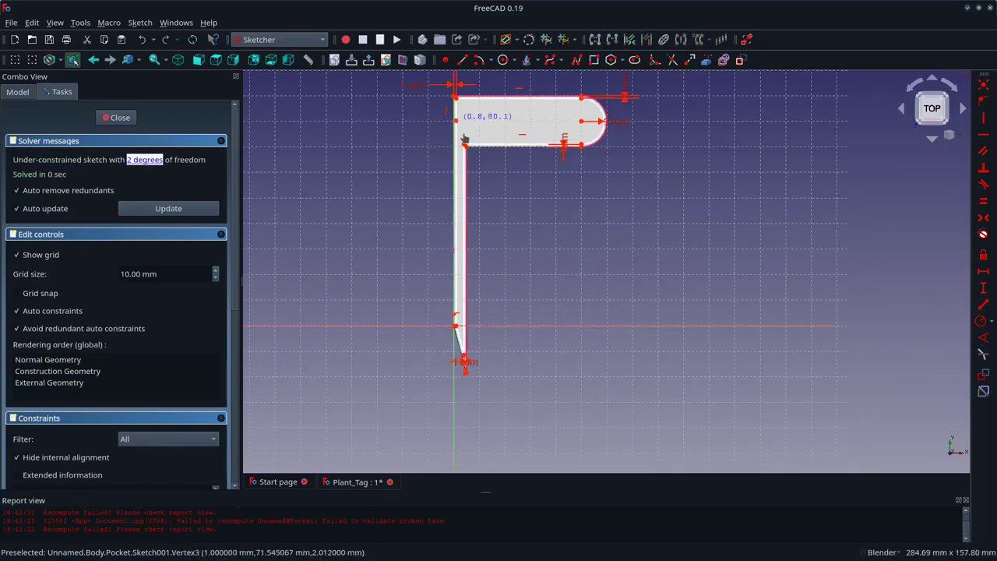
scroll(448, 155, up, 4)
Constrain the top-left corner, remove the stray short vertical line, and keep the 1 mm length.
click(981, 87)
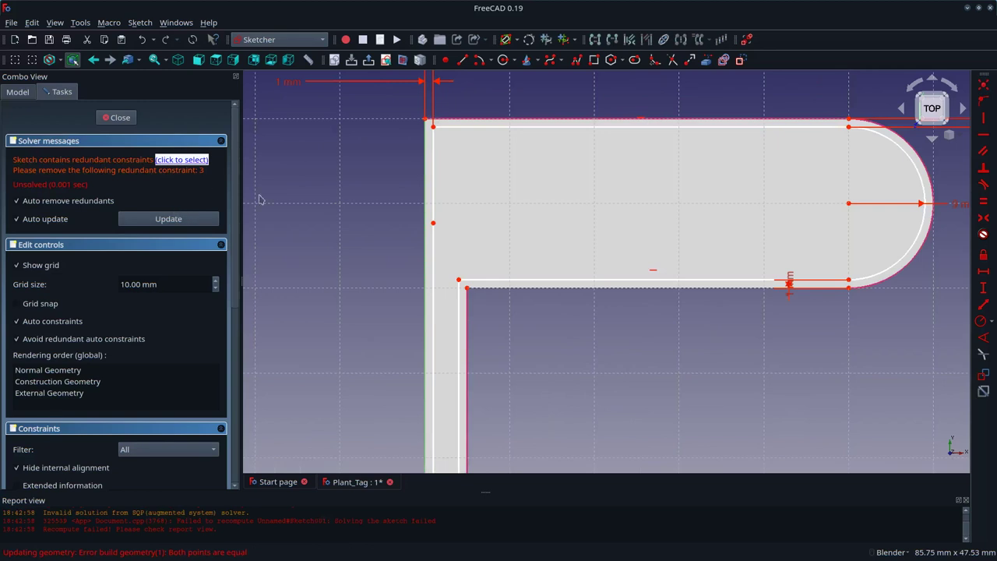
key(ctrl+z)
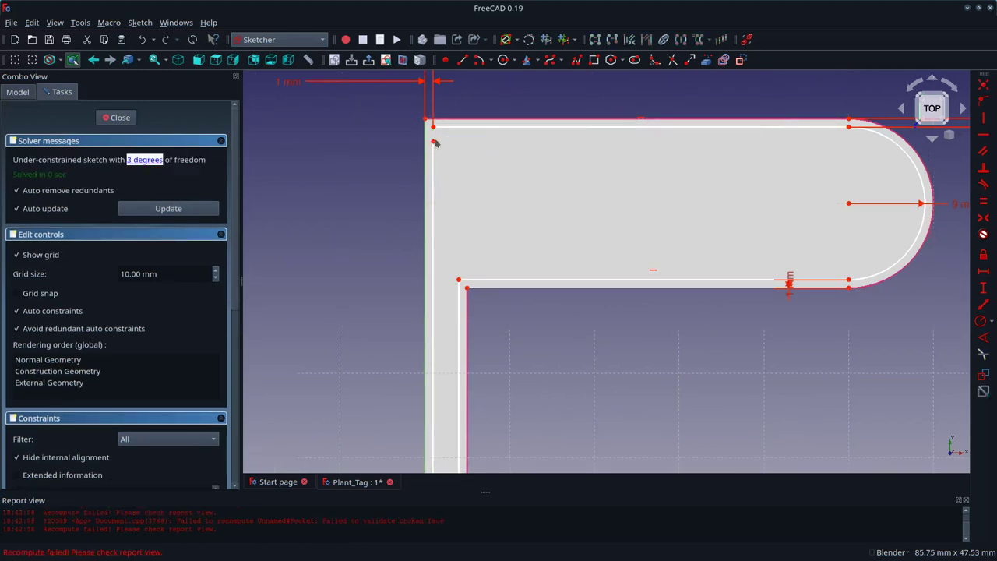
double_click(788, 282)
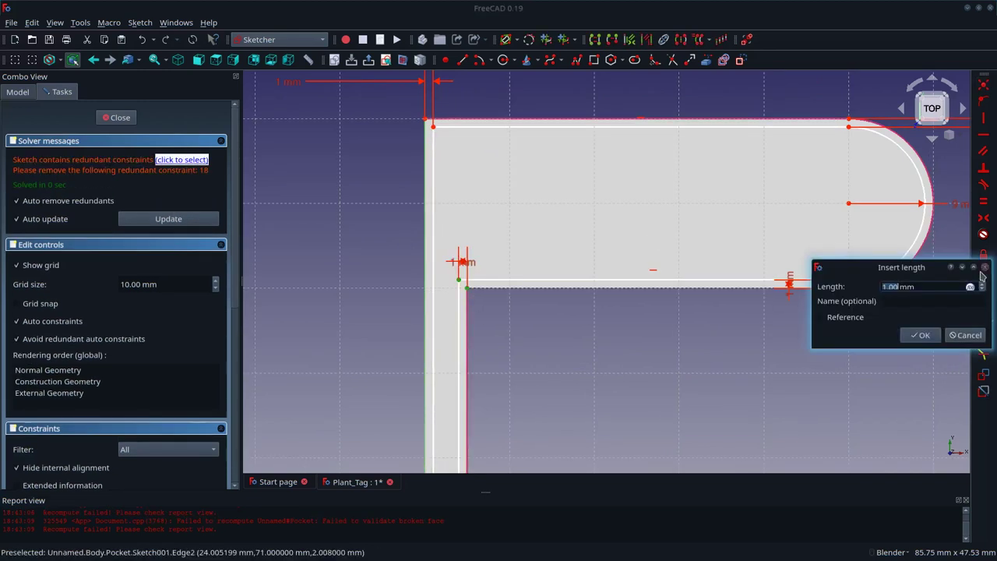
click(961, 335)
scroll(433, 261, down, 3)
scroll(468, 234, down, 2)
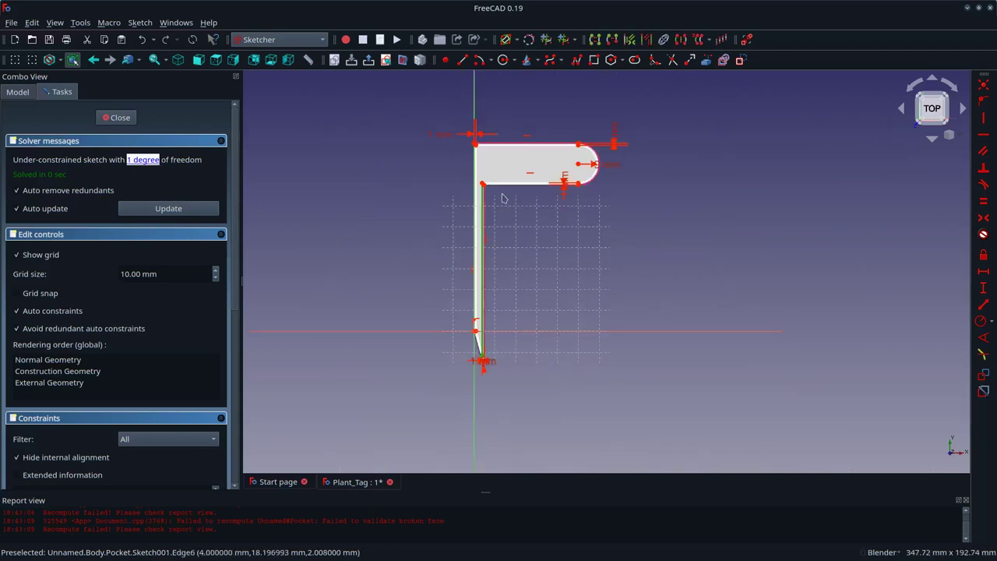
scroll(472, 261, up, 3)
scroll(501, 355, up, 3)
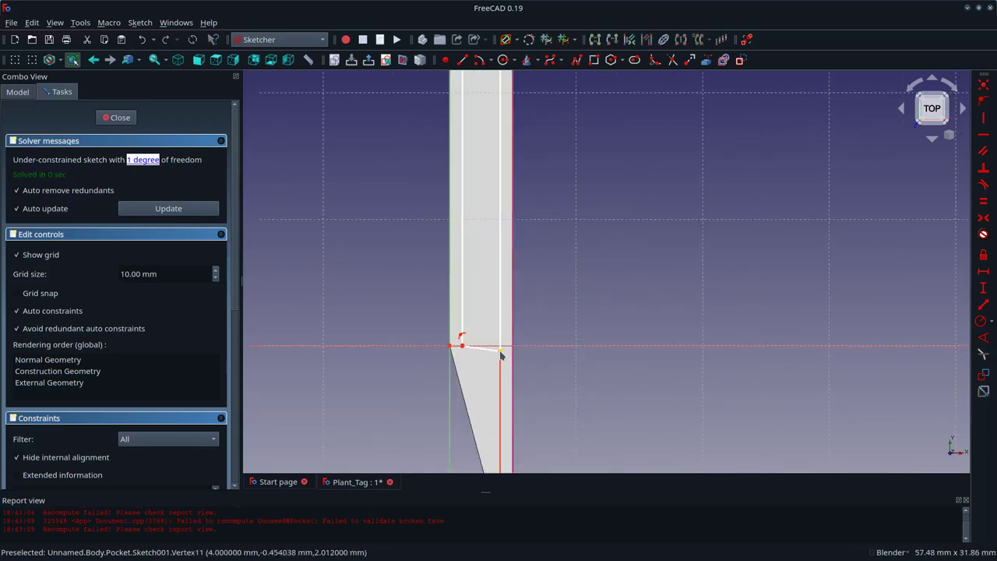
scroll(501, 334, down, 2)
Make the slanted relief line parallel to the tag edge and close the sketch.
click(487, 343)
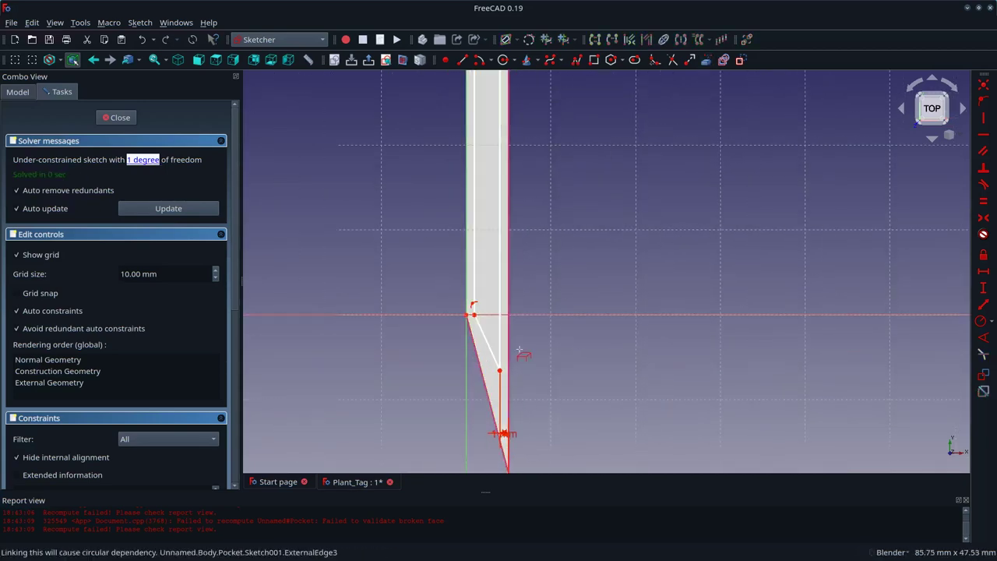
click(986, 156)
scroll(537, 127, down, 4)
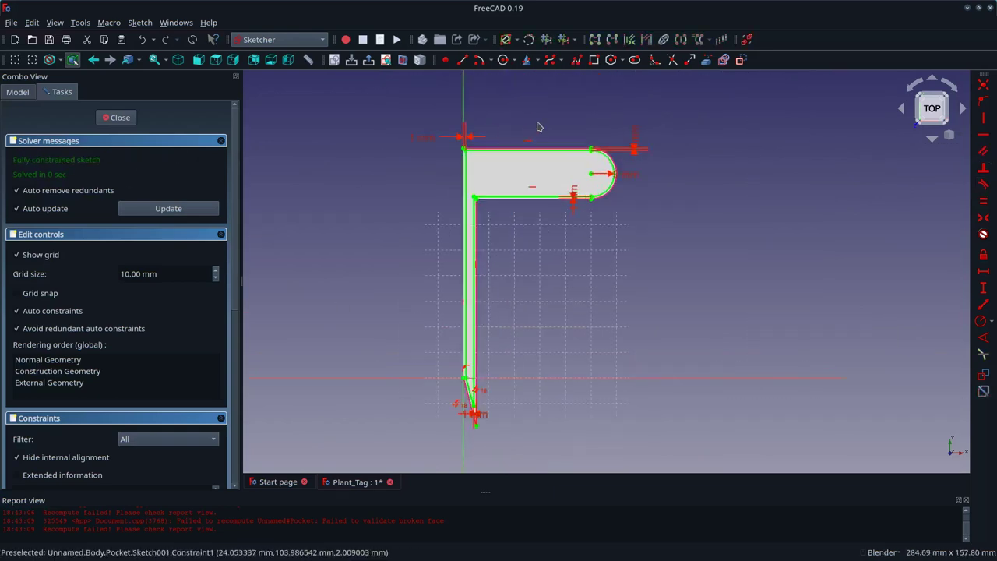
scroll(530, 138, up, 3)
click(111, 121)
mouse_move(389, 438)
middle_down()
mouse_move(455, 395)
mouse_move(413, 336)
mouse_move(475, 299)
mouse_move(397, 242)
mouse_move(456, 272)
mouse_move(478, 253)
middle_up()
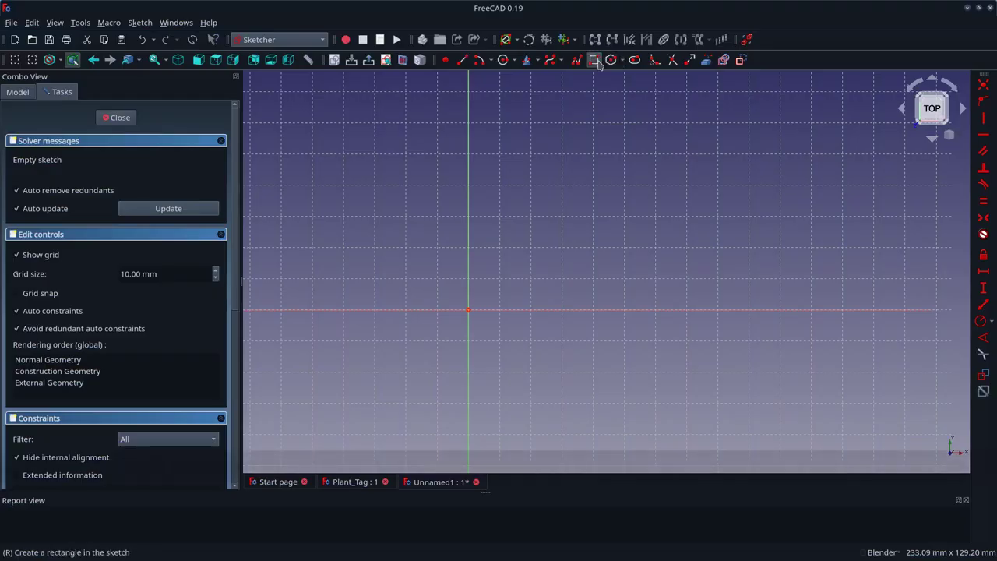
Sketch a rectangle from the origin with equal sides and a 75 mm vertical length.
click(468, 91)
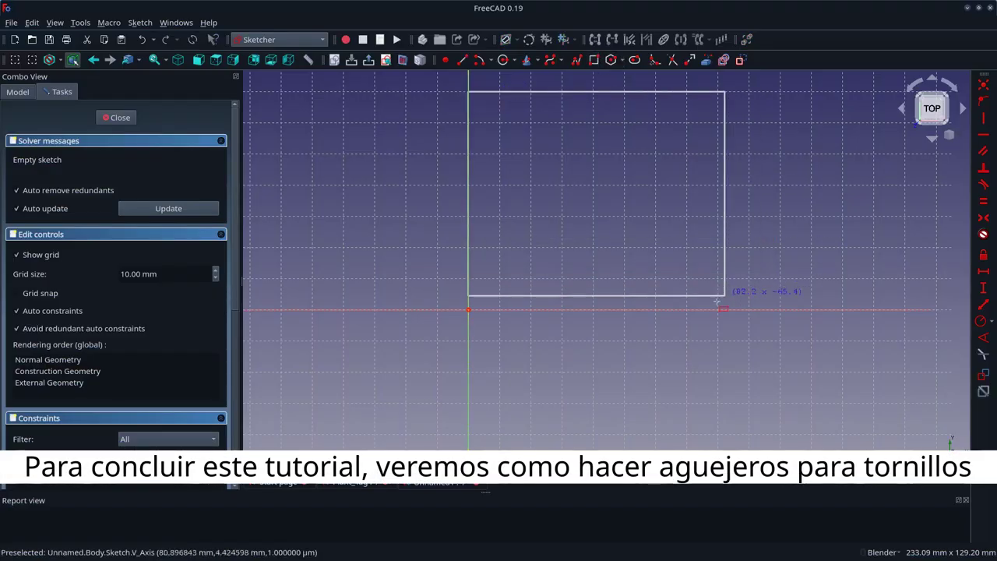
click(727, 309)
right_click(832, 252)
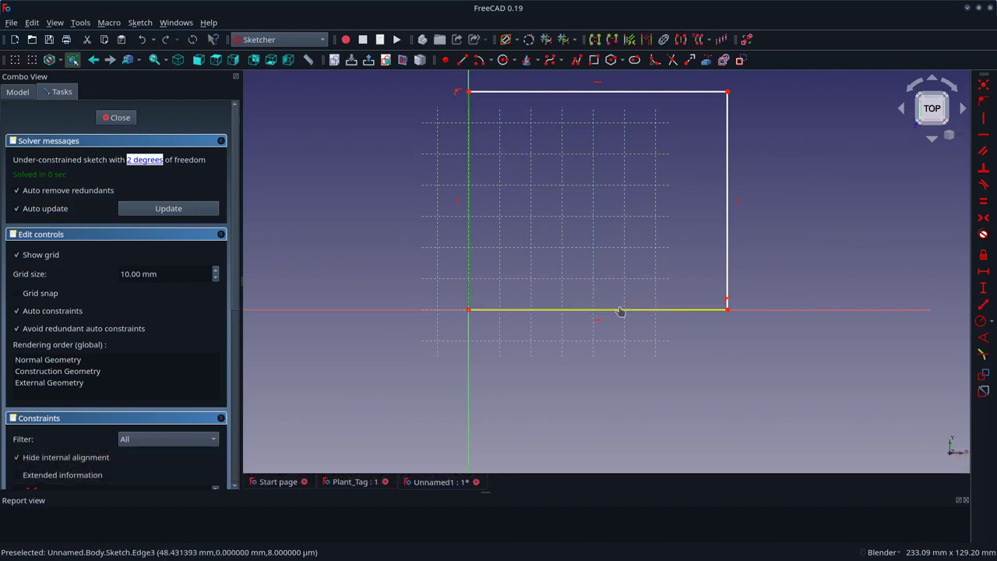
click(984, 202)
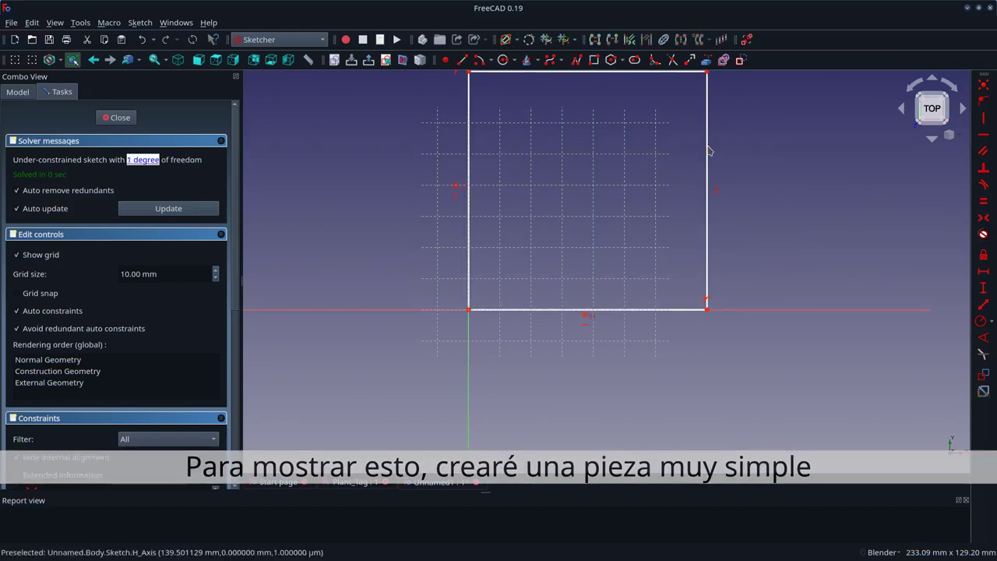
click(982, 290)
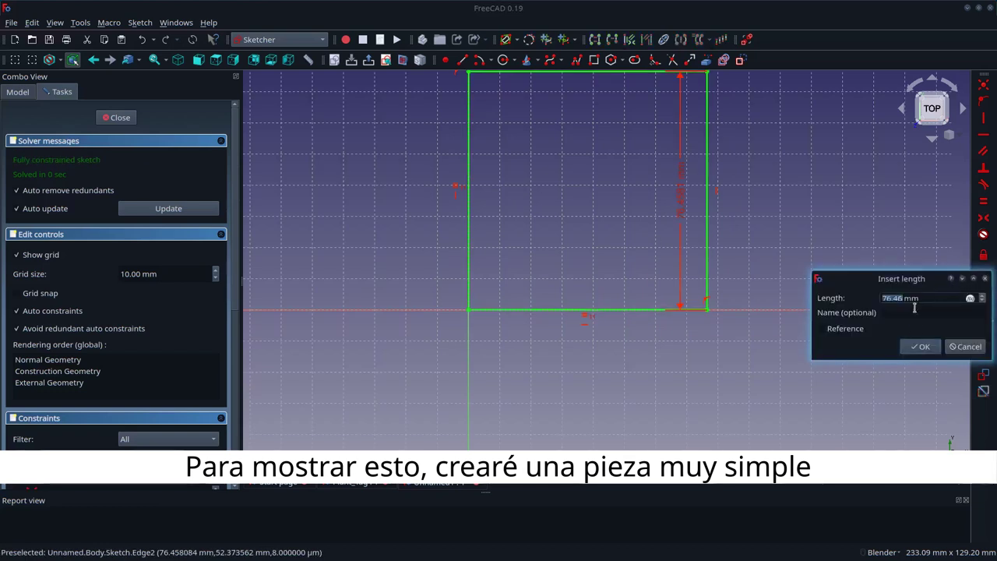
text(75)
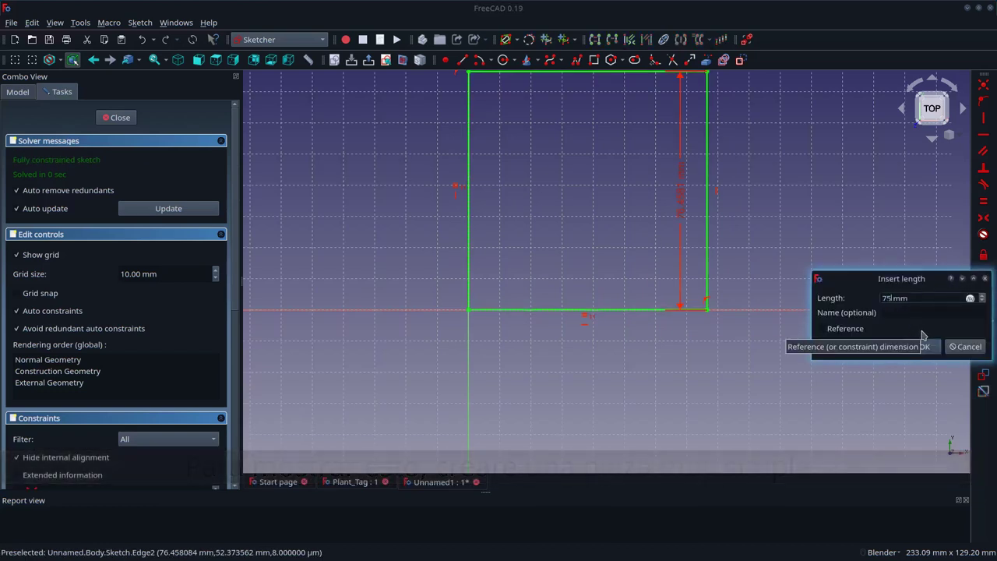
key(Return)
scroll(783, 238, down, 3)
scroll(756, 149, up, 3)
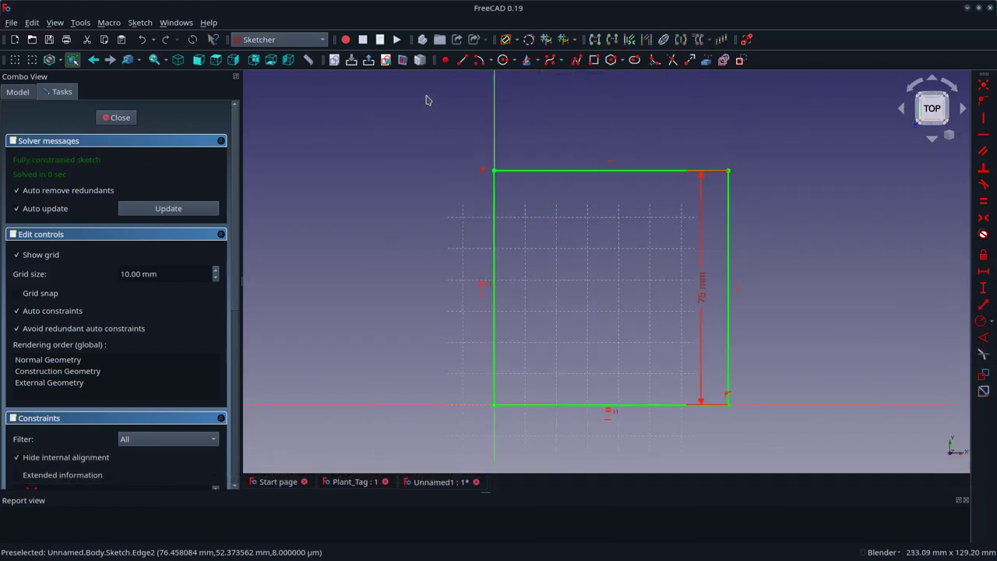
click(367, 66)
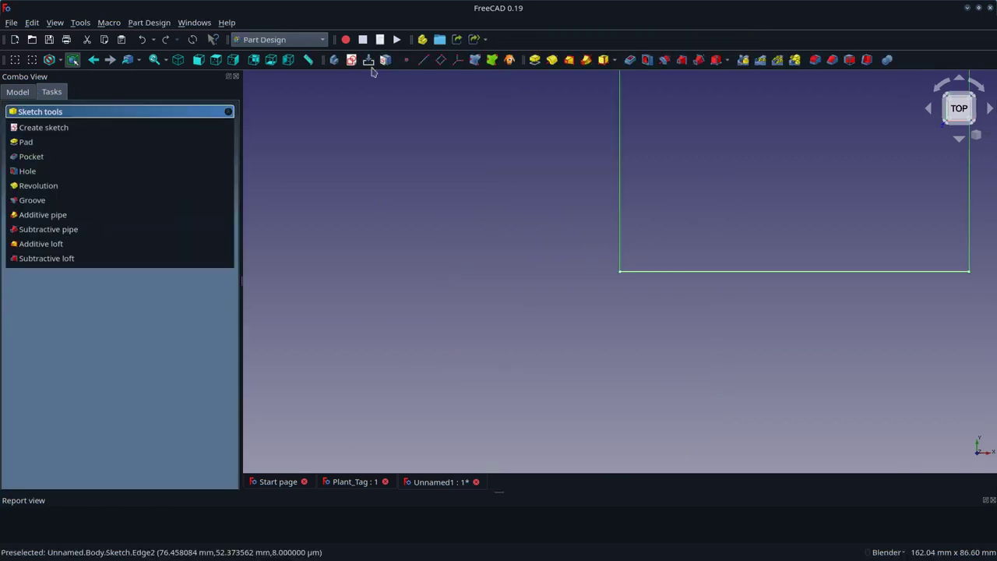
Pad the 75 mm square sketch 10 mm into a solid plate.
click(535, 60)
scroll(873, 149, down, 2)
scroll(918, 99, down, 1)
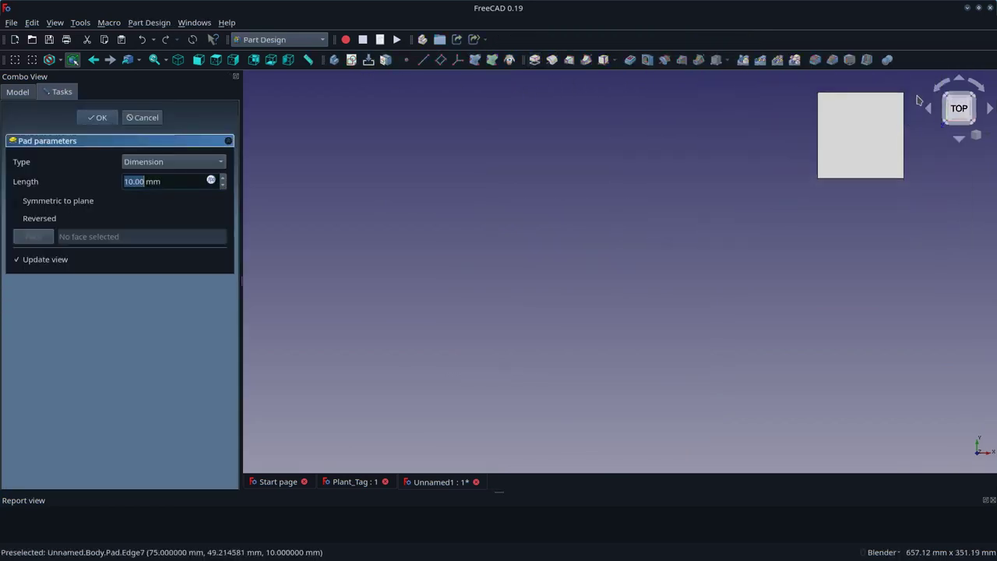
scroll(918, 99, up, 4)
mouse_move(918, 99)
middle_down()
mouse_move(841, 322)
mouse_move(784, 341)
mouse_move(472, 304)
mouse_move(837, 426)
mouse_move(689, 388)
middle_up()
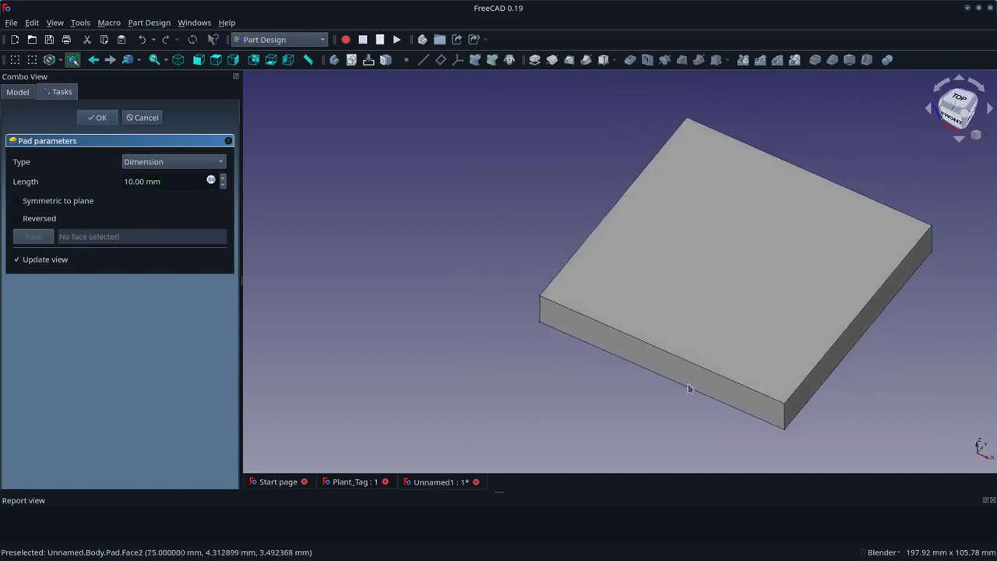
click(100, 118)
middle_drag(345, 282, 599, 315)
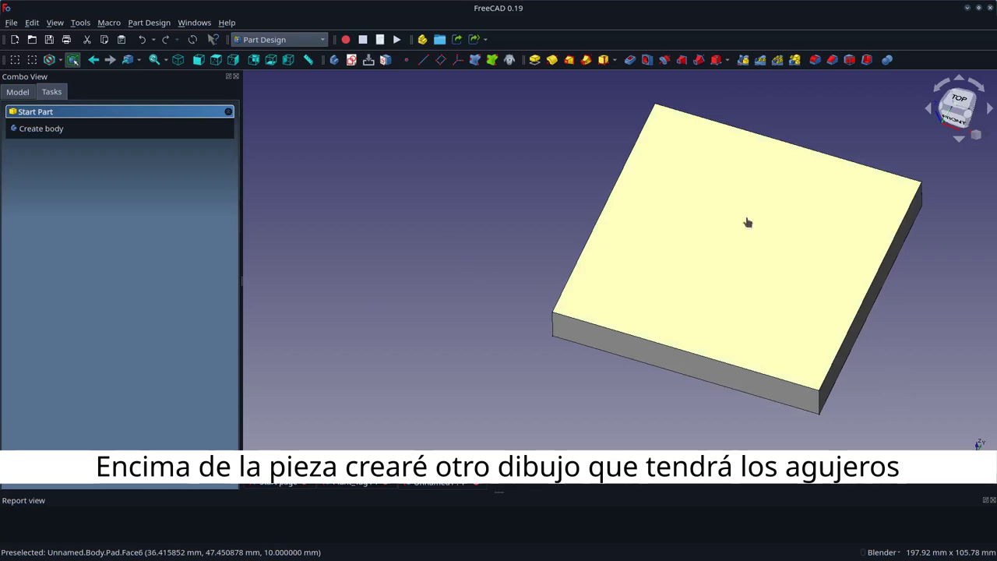
click(748, 223)
Start a sketch on the top face and inset the first circle 5 mm from its corner both ways.
click(43, 128)
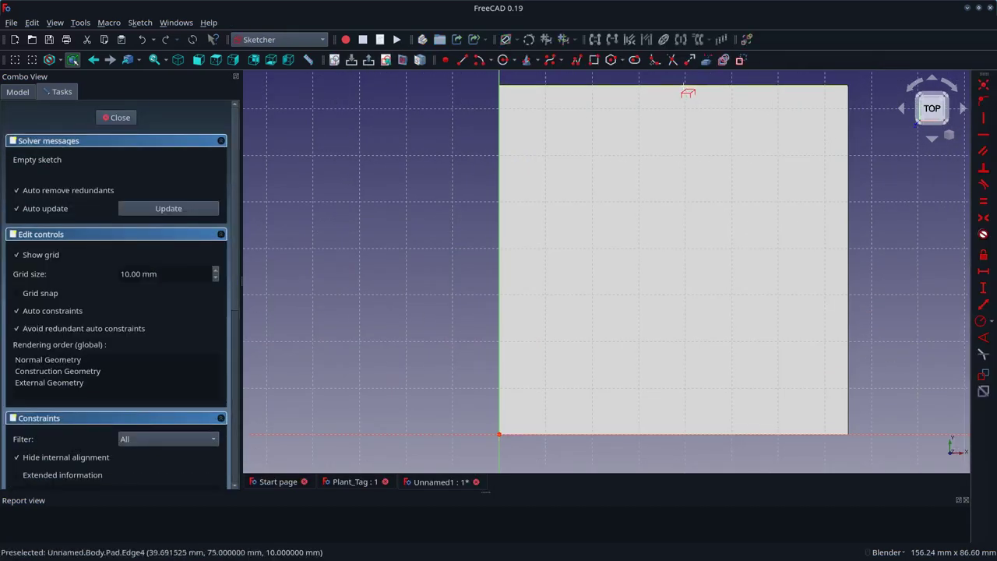
click(683, 86)
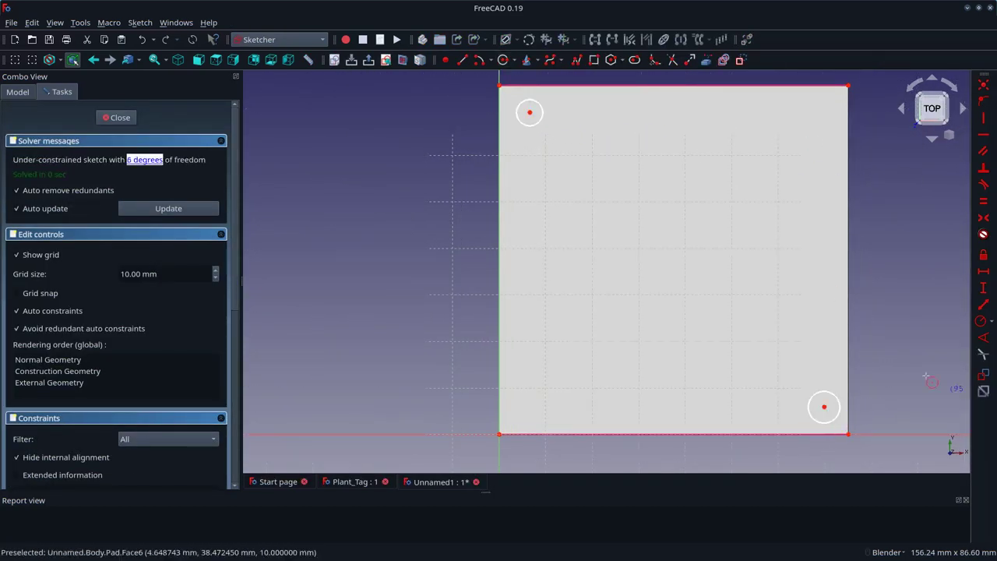
click(500, 91)
text(55)
key(Return)
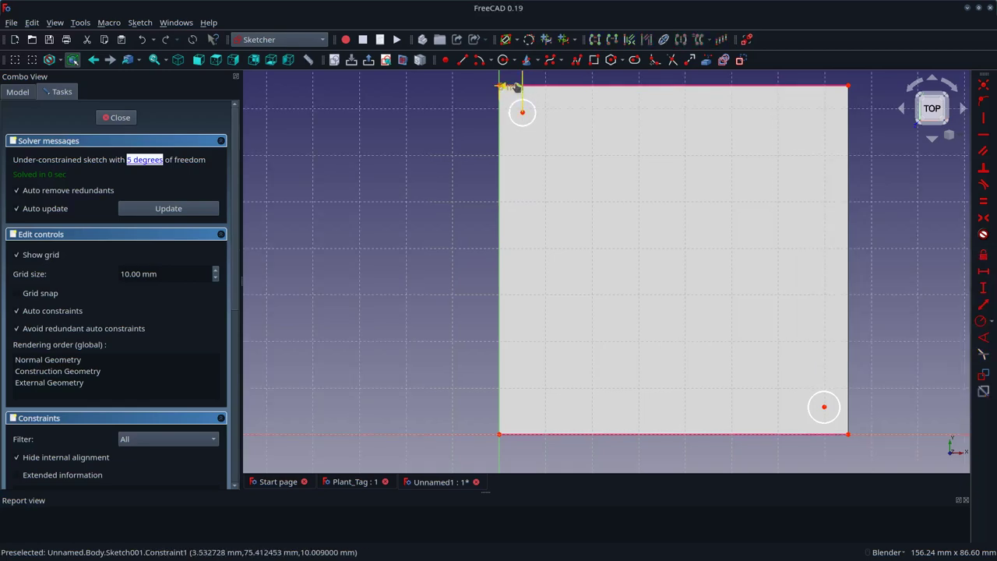
drag(515, 87, 670, 103)
click(520, 143)
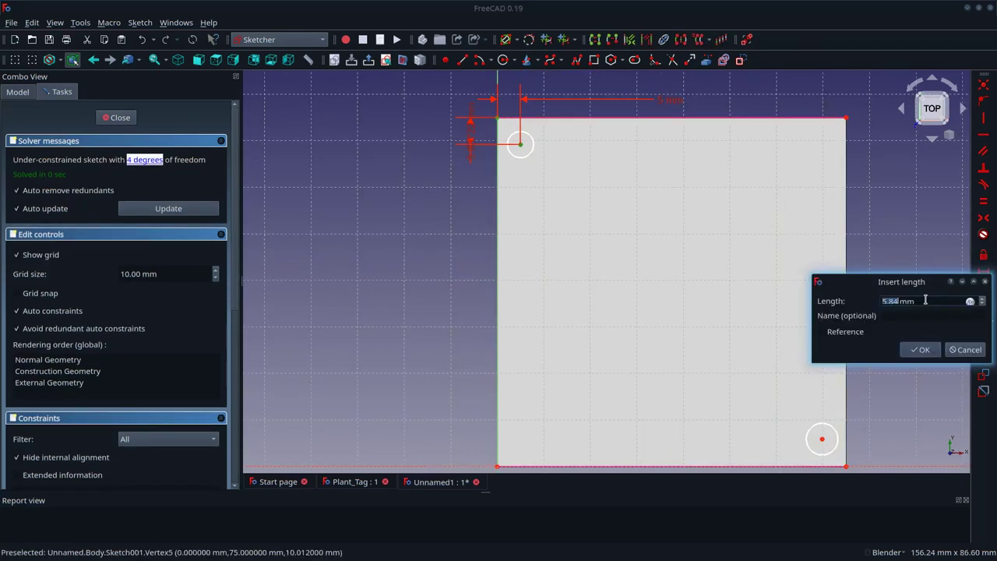
text(5)
key(Return)
Inset the second circle 5 mm from the opposite corner both ways, set the radius, and close the sketch.
click(745, 364)
text(5)
key(Return)
click(744, 366)
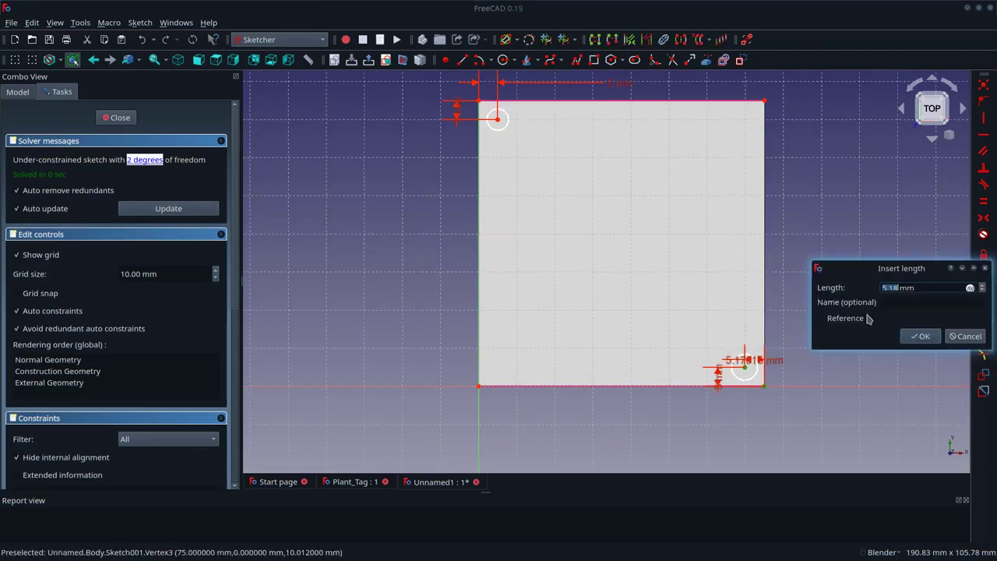
text(5)
key(Return)
key(shift+r)
text(2.5)
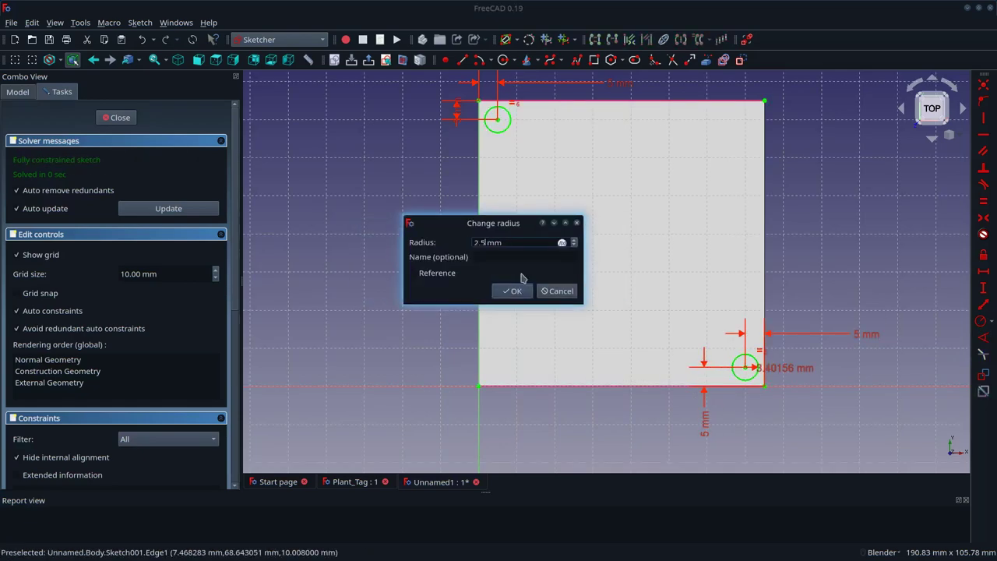
key(Return)
key(Escape)
scroll(961, 248, up, 1)
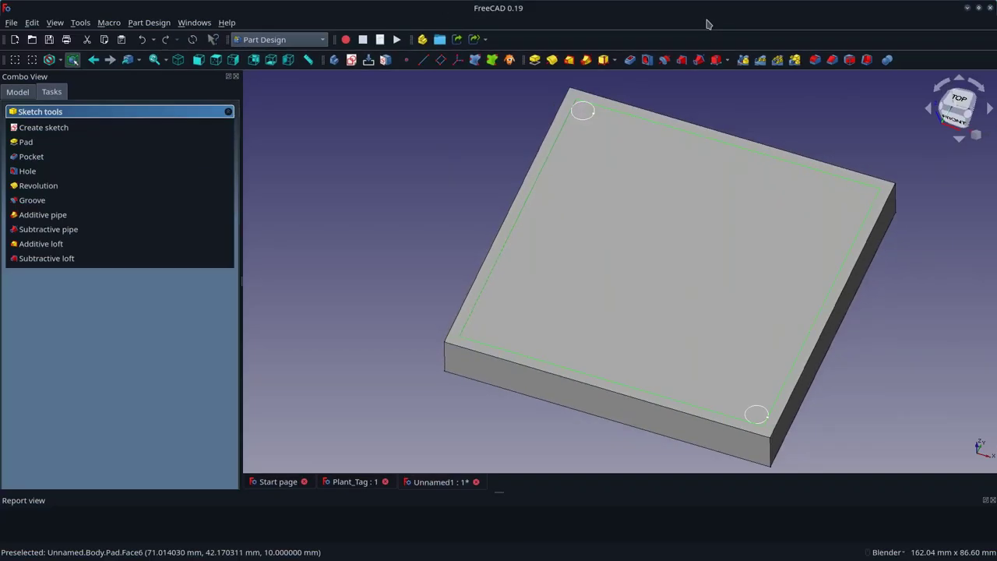
Create M3 ISO metric coarse countersunk holes, 10 mm deep, at both circles.
click(648, 60)
key(2)
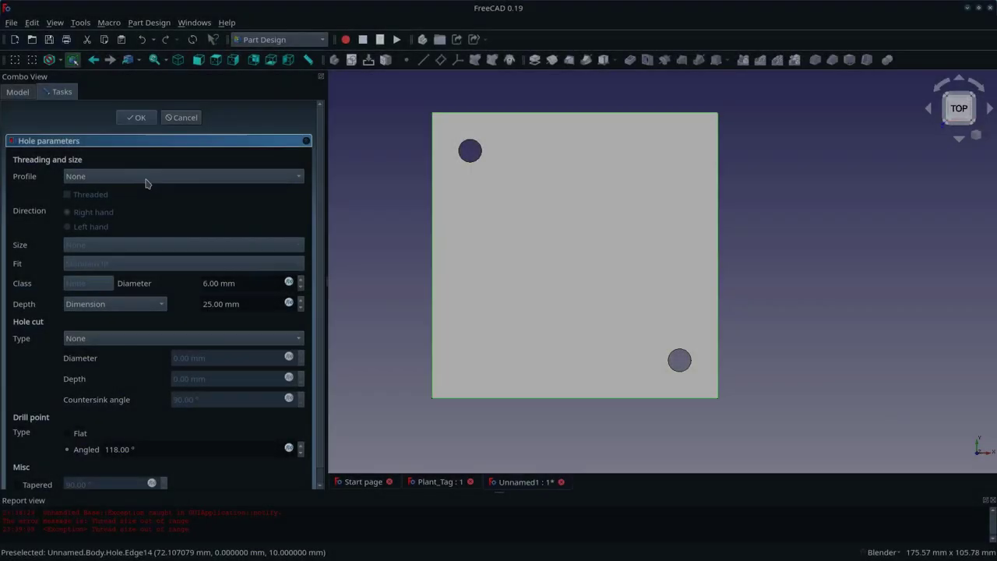
click(116, 245)
click(118, 240)
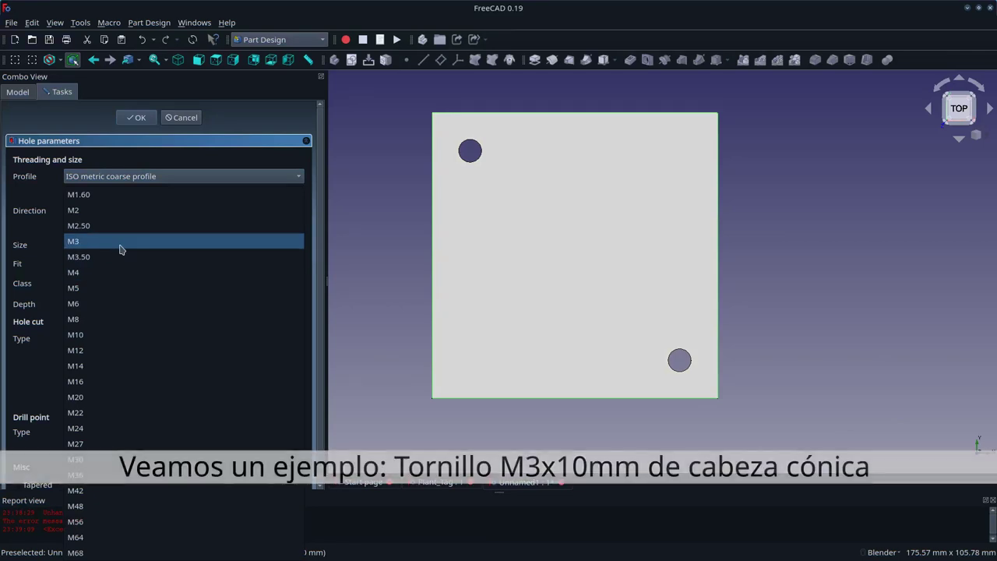
text(15)
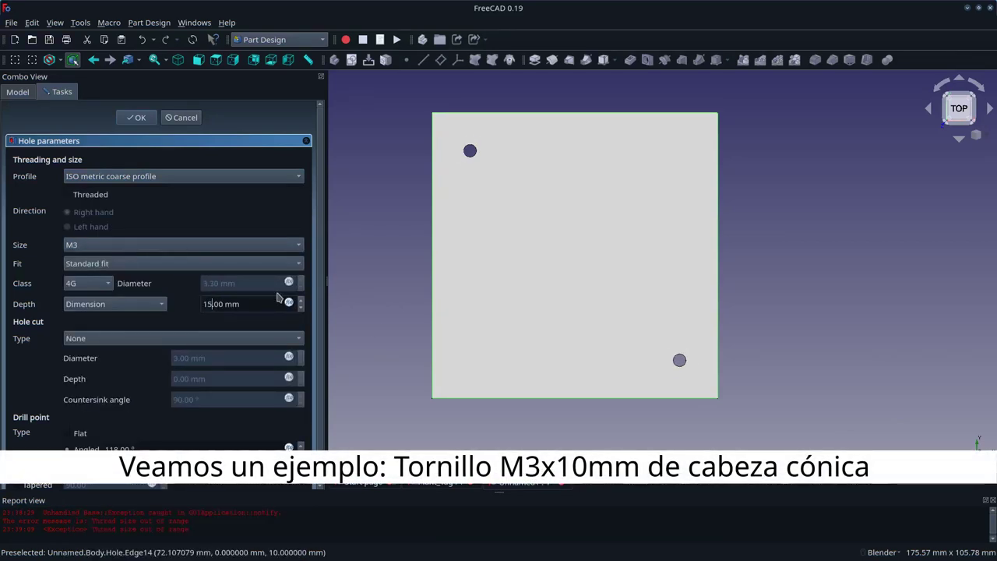
key(BackSpace)
text(0)
click(183, 338)
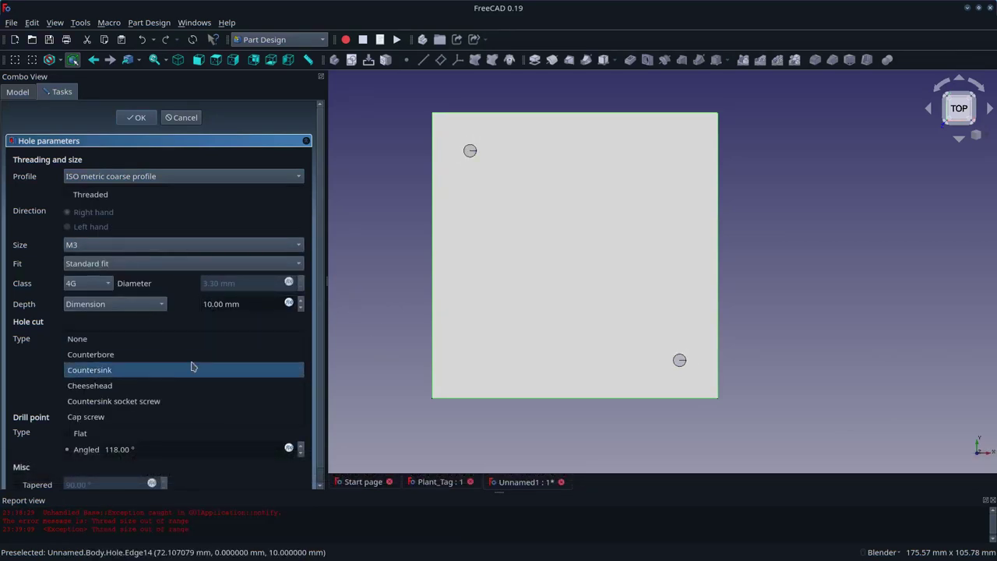
click(187, 367)
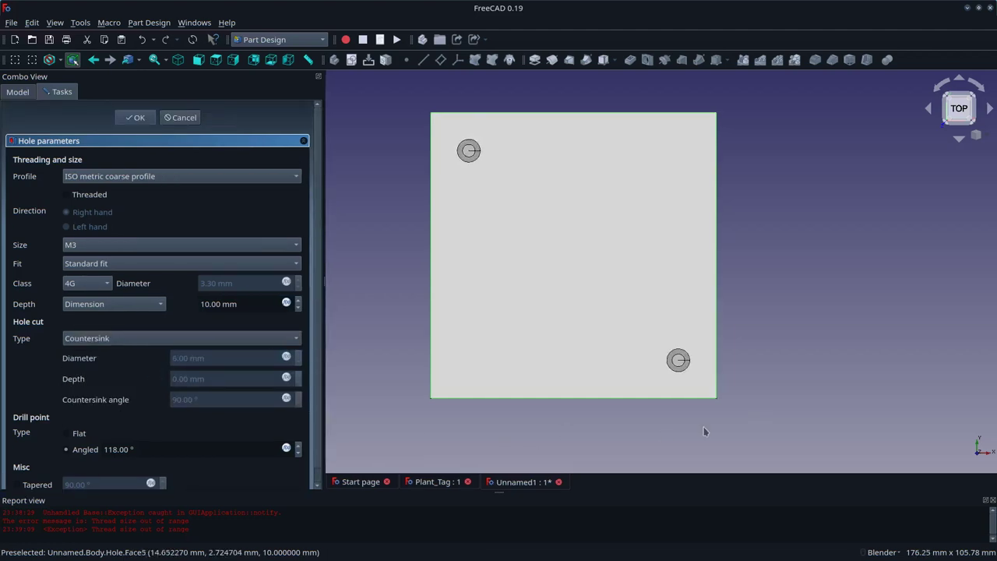
key(1)
click(135, 117)
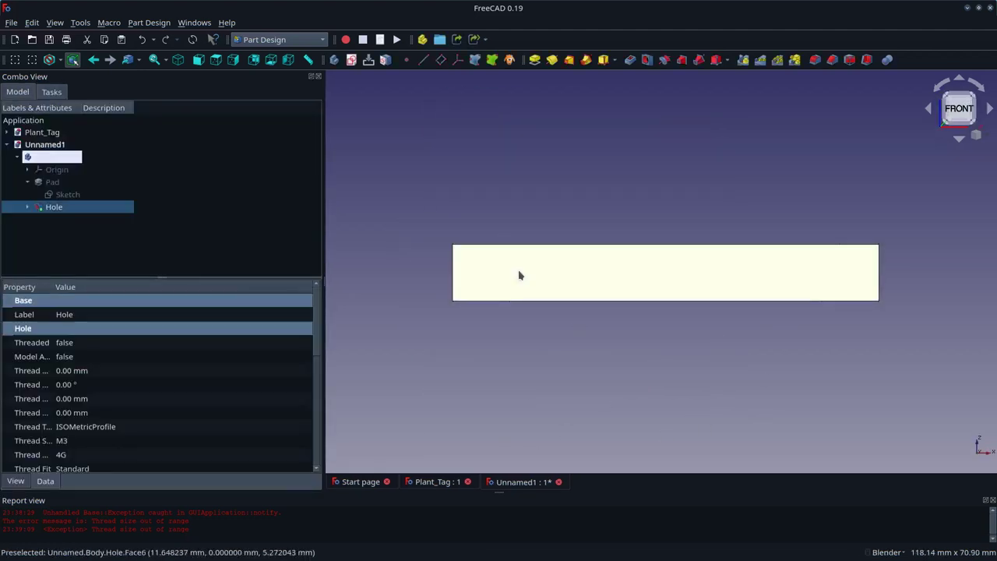
Set the plate's display transparency to 60.
click(519, 274)
key(ctrl+d)
drag(24, 348, 170, 350)
click(161, 420)
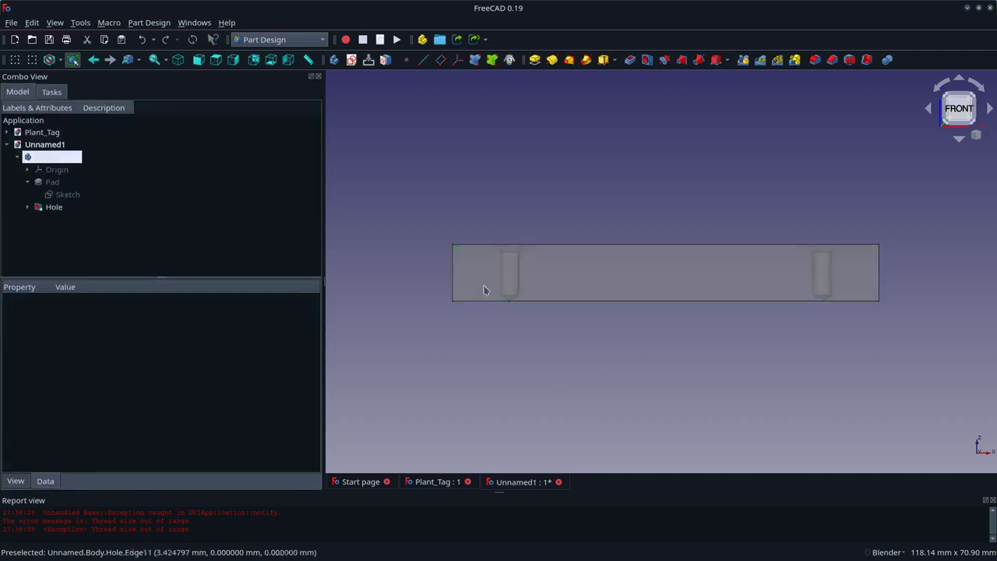
Orbit the plate to inspect both countersunk holes from above and the side.
scroll(516, 275, up, 2)
scroll(549, 283, down, 2)
scroll(762, 298, up, 1)
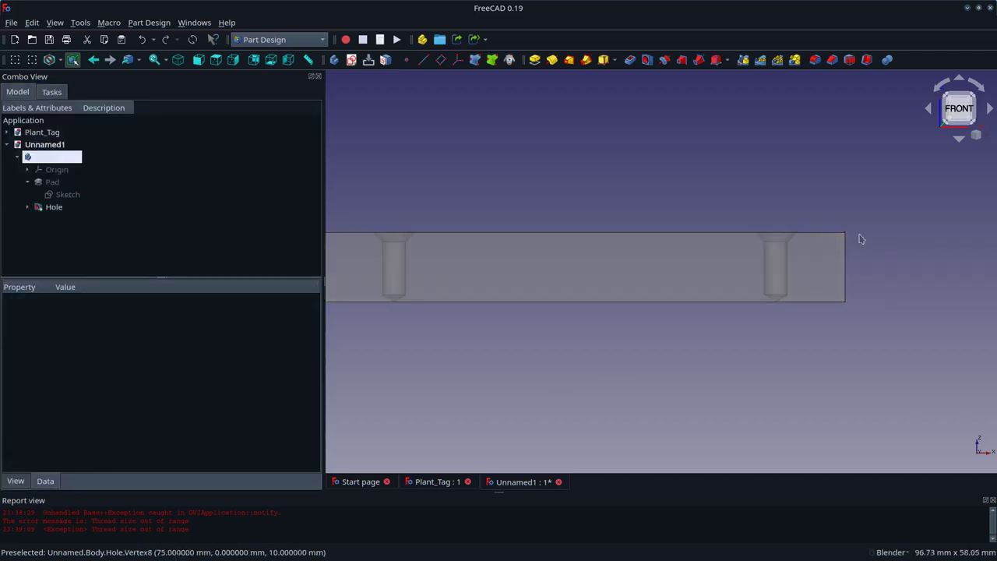
mouse_move(763, 298)
middle_down()
mouse_move(737, 343)
mouse_move(682, 386)
mouse_move(842, 323)
middle_up()
mouse_move(490, 285)
middle_down()
mouse_move(512, 365)
mouse_move(753, 325)
mouse_move(936, 262)
middle_up()
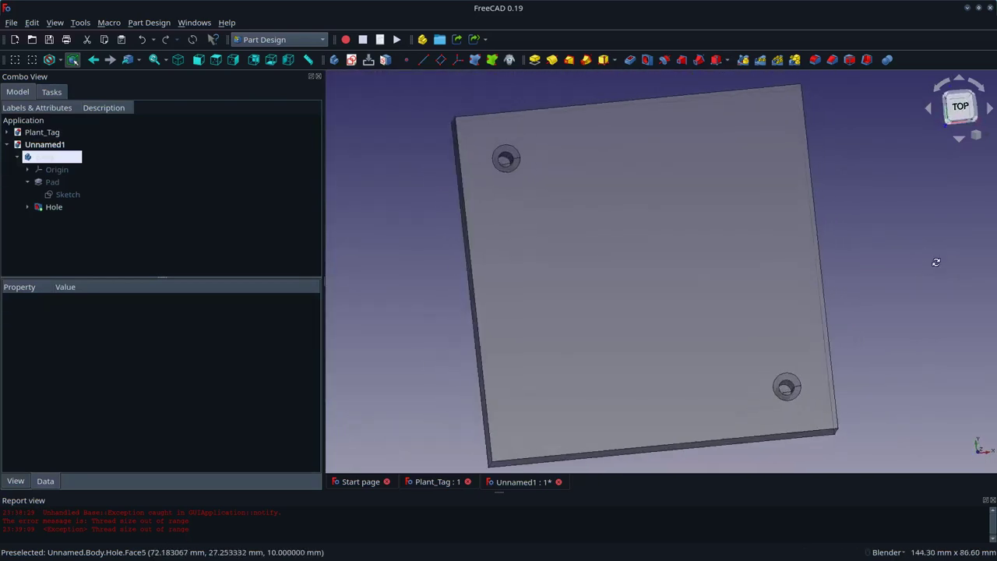